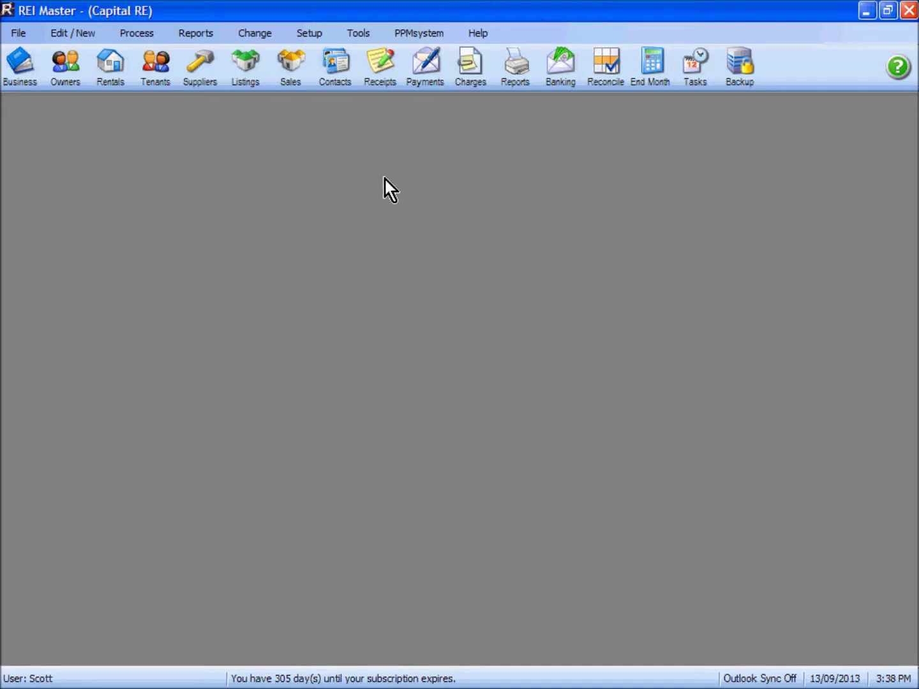
# Open the receipt list, check the highlighted deposits on the bank statement in Adobe Reader, and open a receipt for the 07PENNY tenant
pyautogui.click(381, 66)
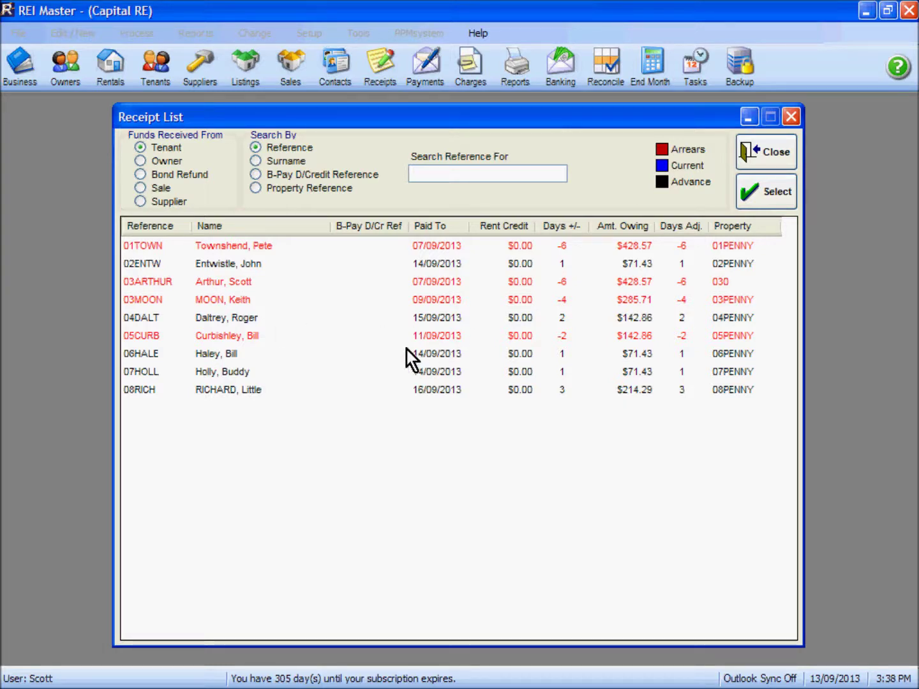
pyautogui.moveTo(409, 687)
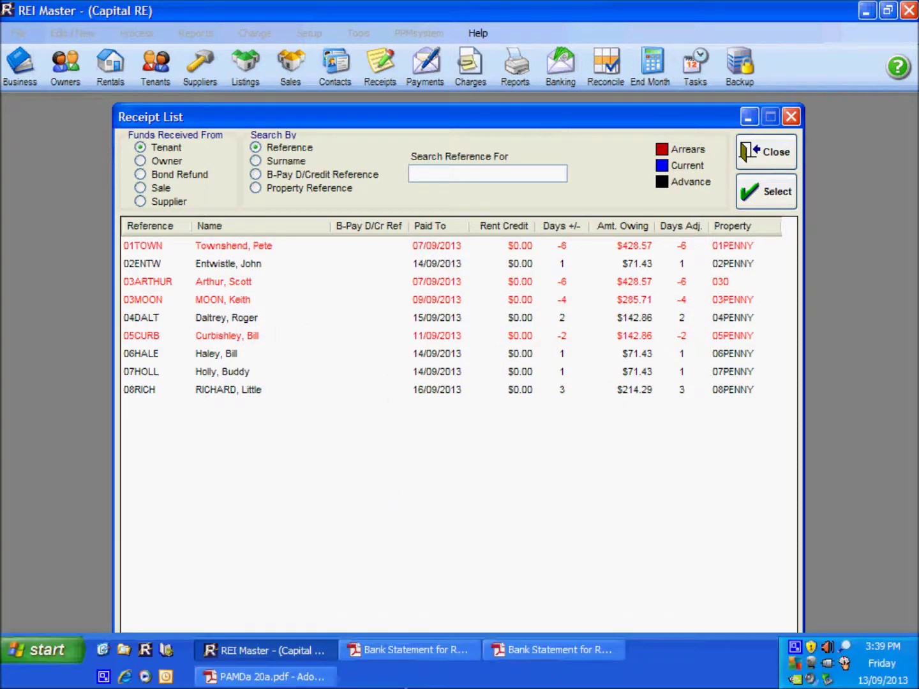
pyautogui.click(421, 658)
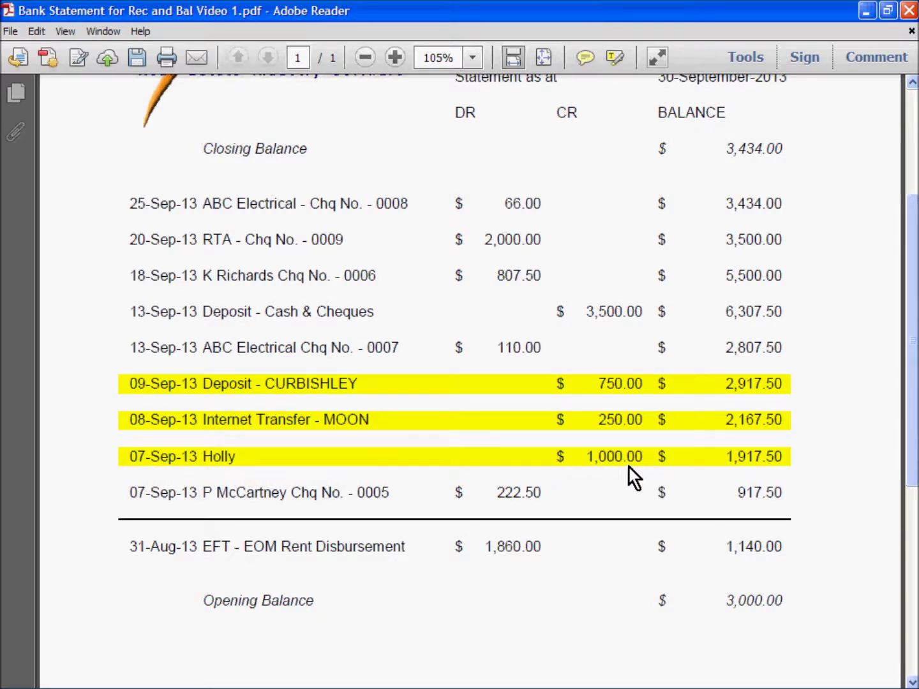
pyautogui.moveTo(281, 687)
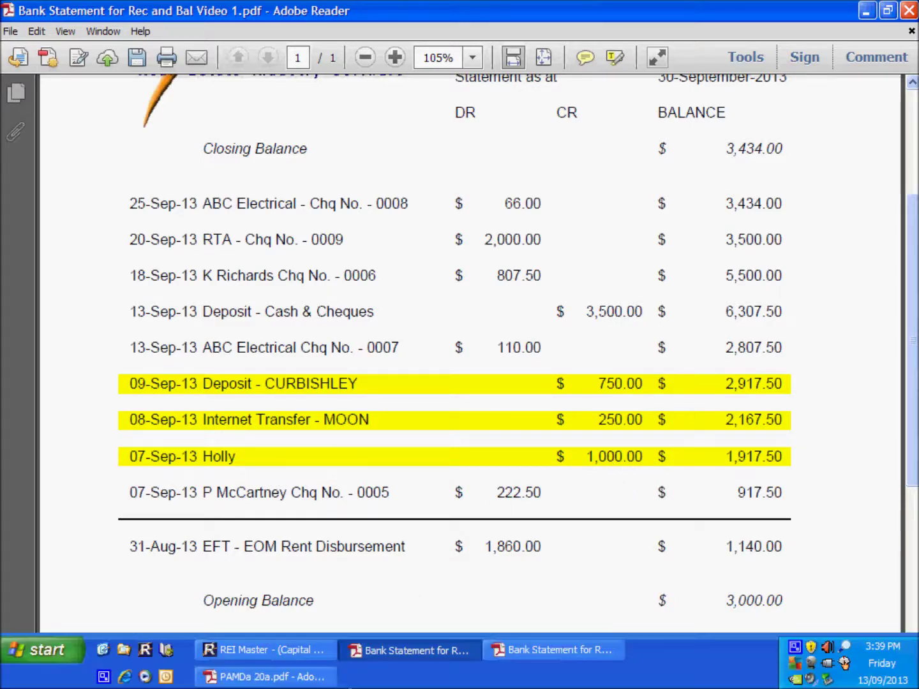
pyautogui.click(281, 651)
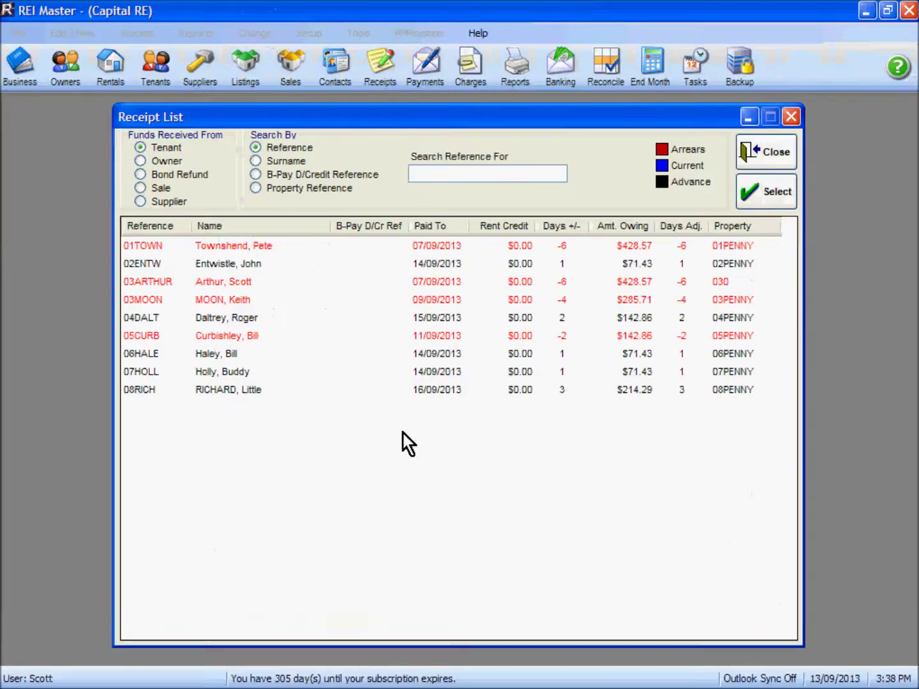
pyautogui.click(216, 373)
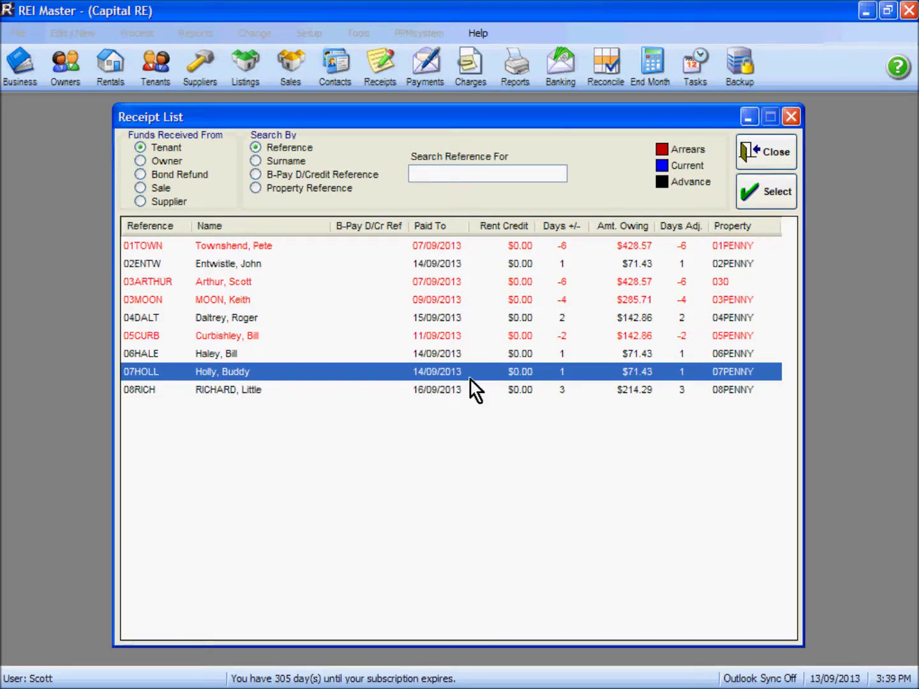
pyautogui.doubleClick(377, 372)
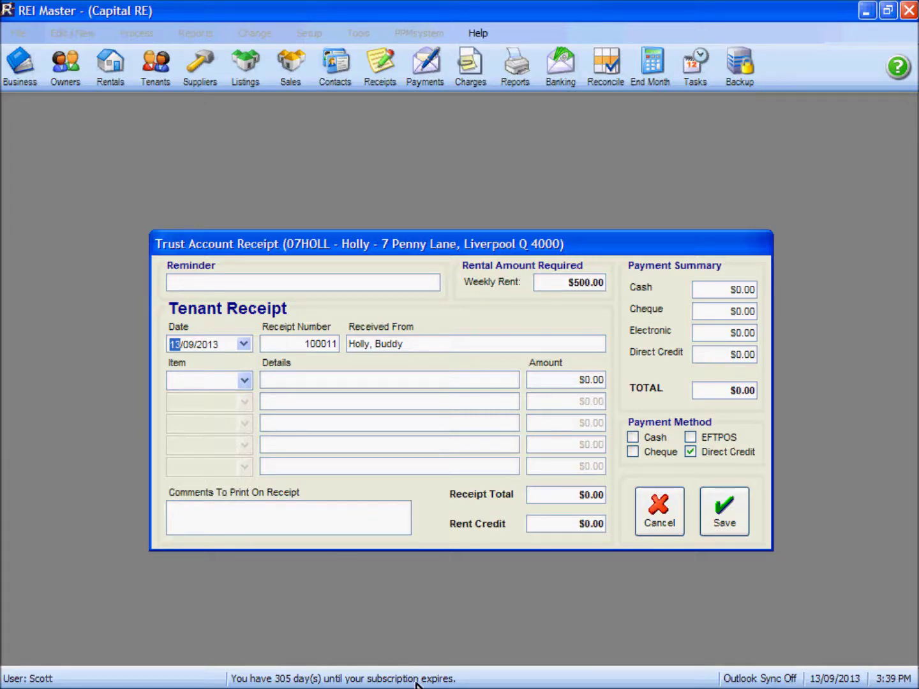
# Check the deposit date on the bank statement and set the tenant receipt's date to 07/09/2013
pyautogui.click(431, 656)
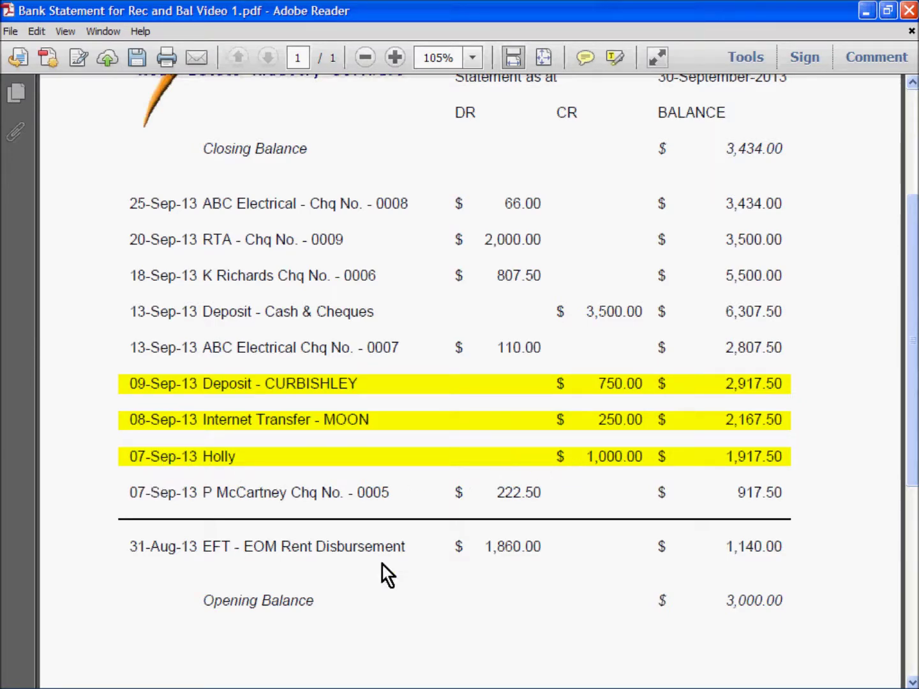
pyautogui.click(323, 651)
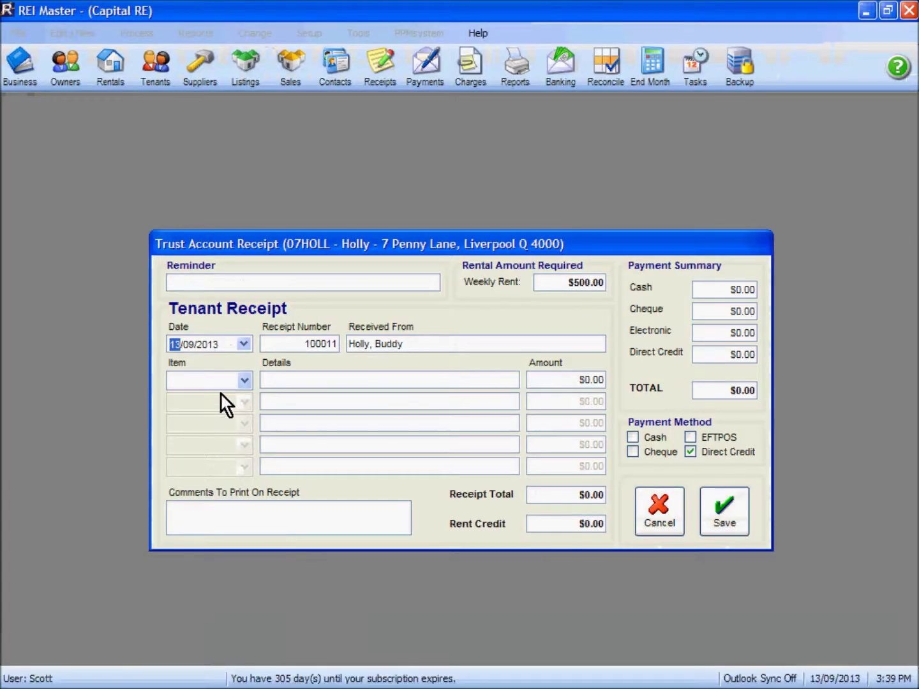
pyautogui.click(245, 346)
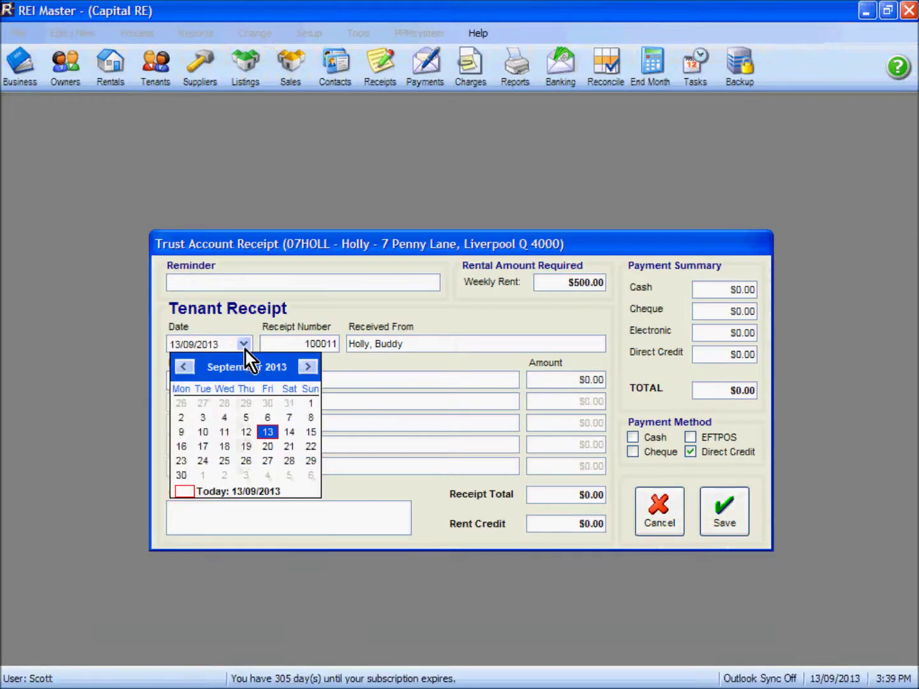
pyautogui.click(289, 418)
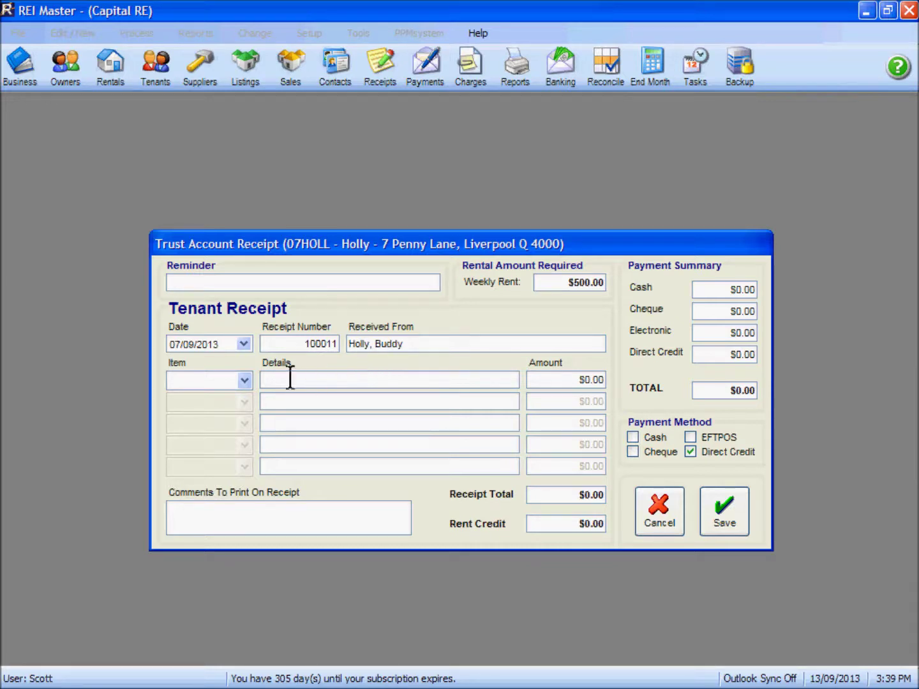
# Add a Rent item to the receipt, verify the deposit on the bank statement, and save $1,000.00 as the amount paying
pyautogui.click(244, 380)
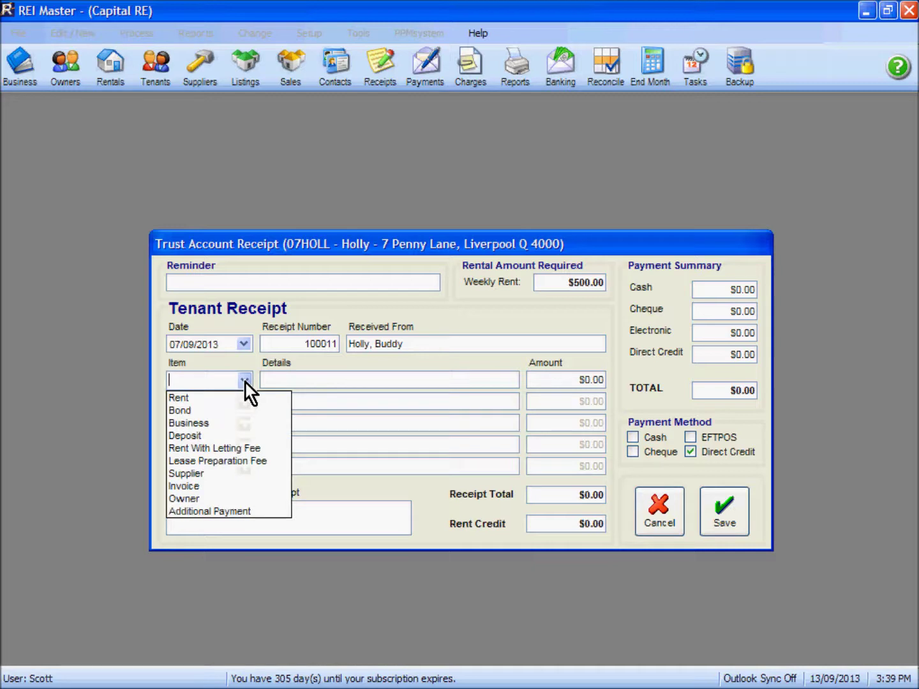
pyautogui.click(205, 398)
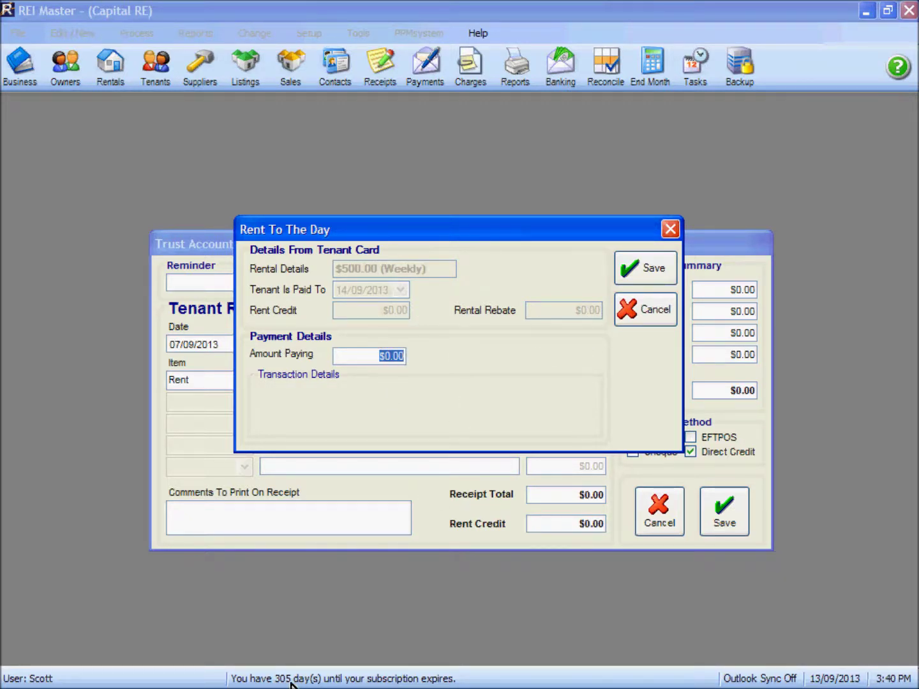
pyautogui.moveTo(377, 682)
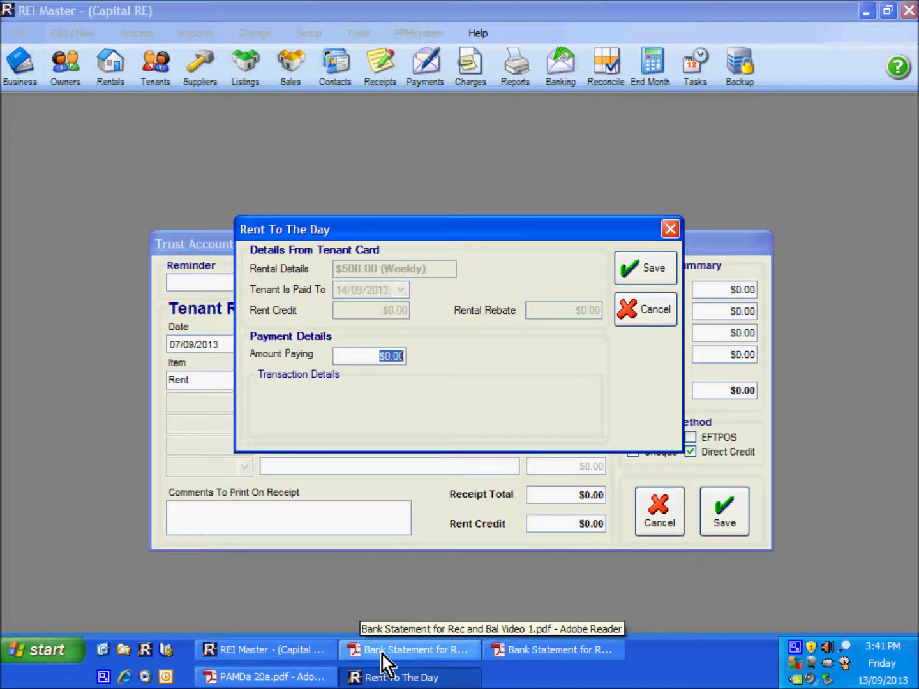
pyautogui.click(381, 654)
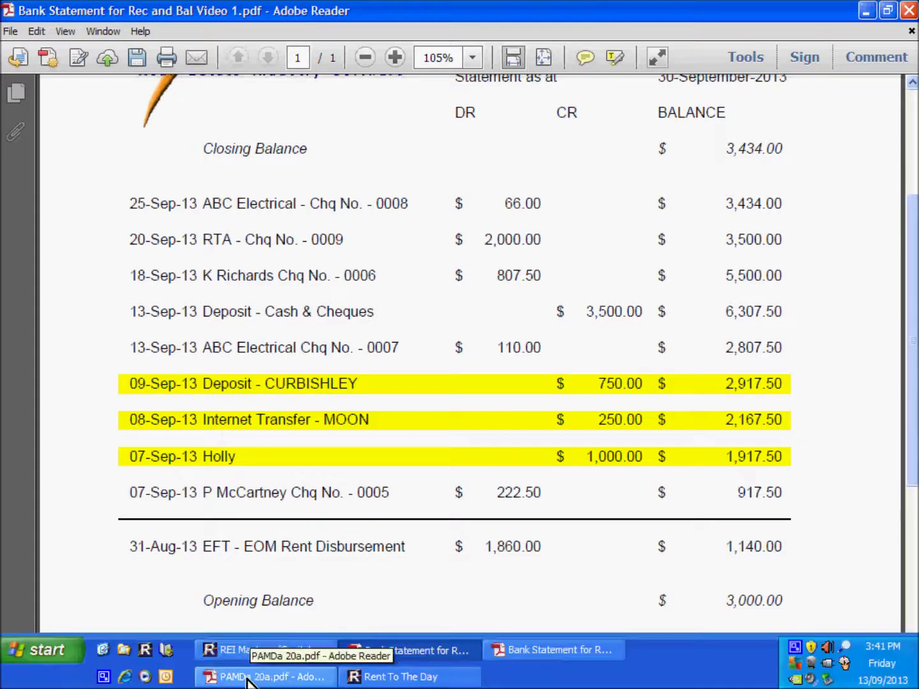
pyautogui.click(246, 656)
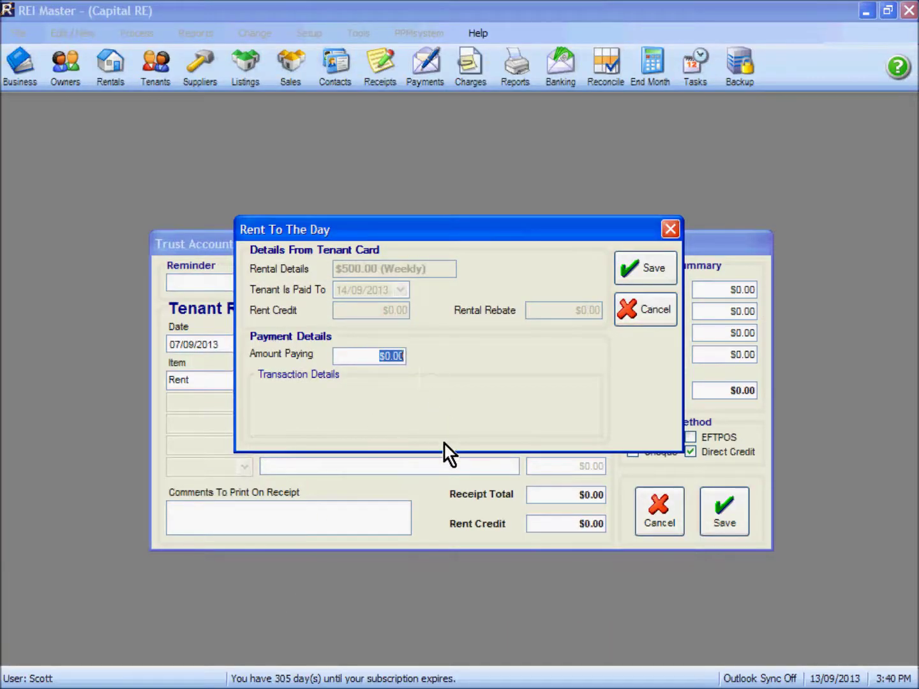
pyautogui.write('1000')
pyautogui.press('Tab')
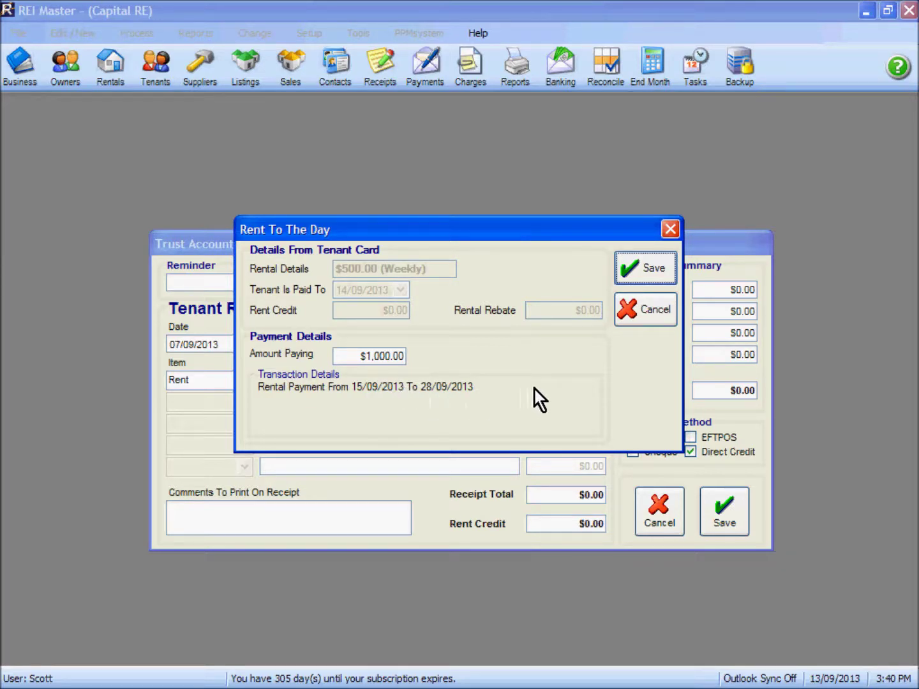
pyautogui.click(649, 272)
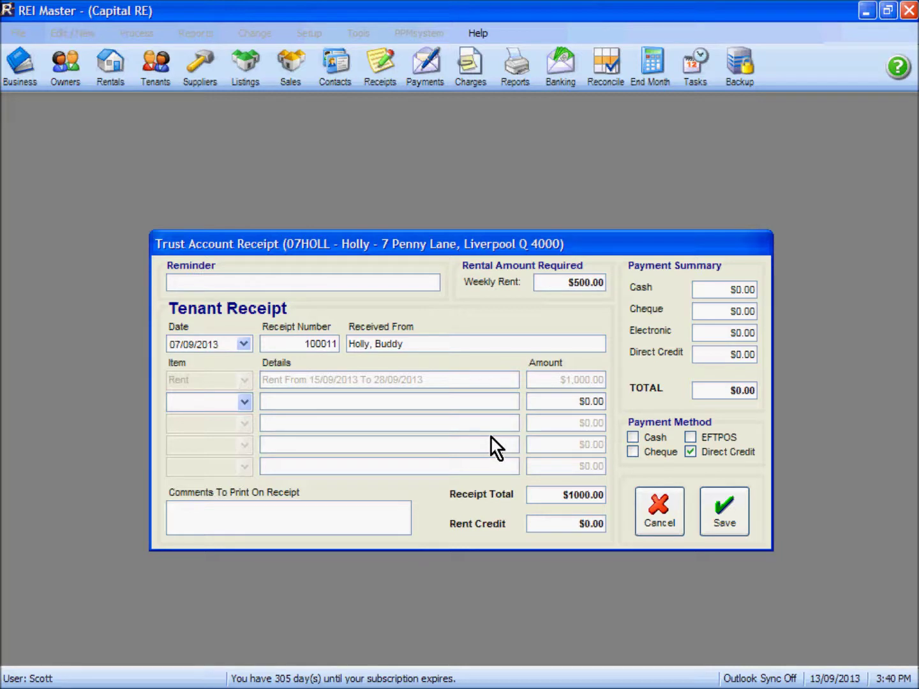
# Save the receipt as a direct credit, comparing its date and payee details with the bank statement
pyautogui.click(720, 519)
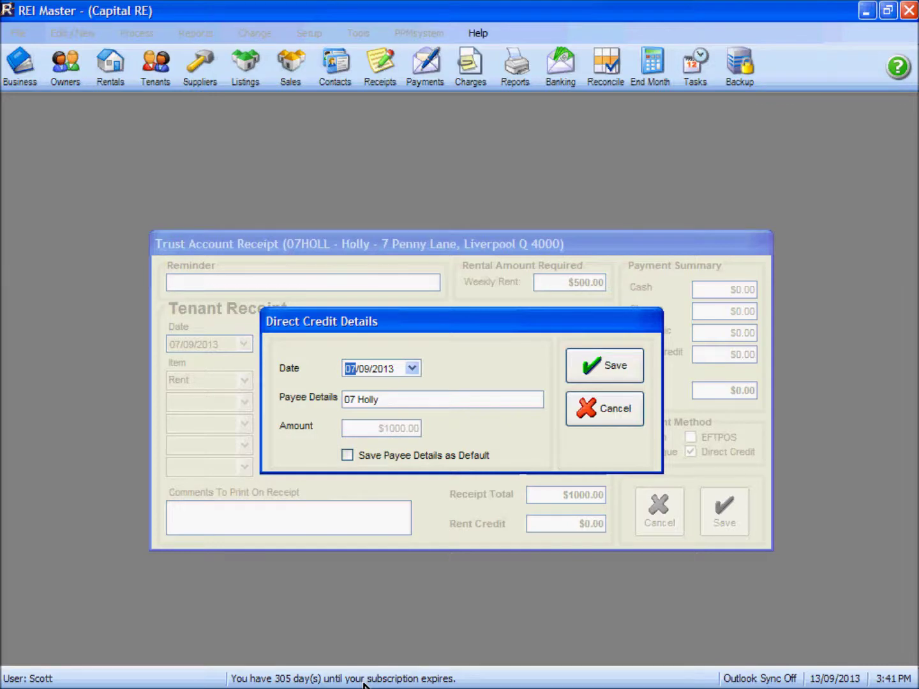
pyautogui.moveTo(365, 687)
pyautogui.click(389, 652)
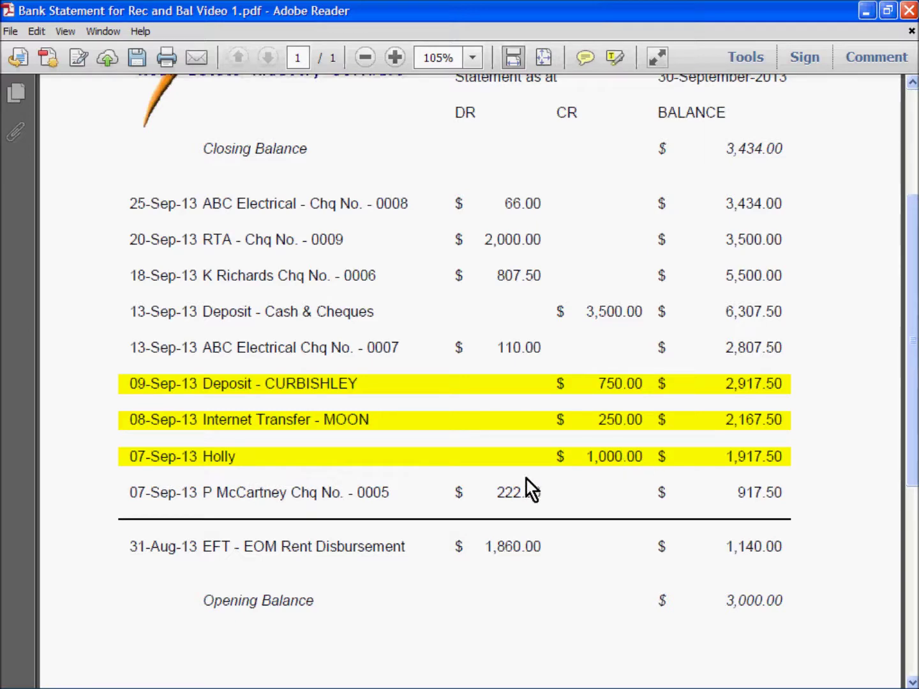
pyautogui.moveTo(267, 686)
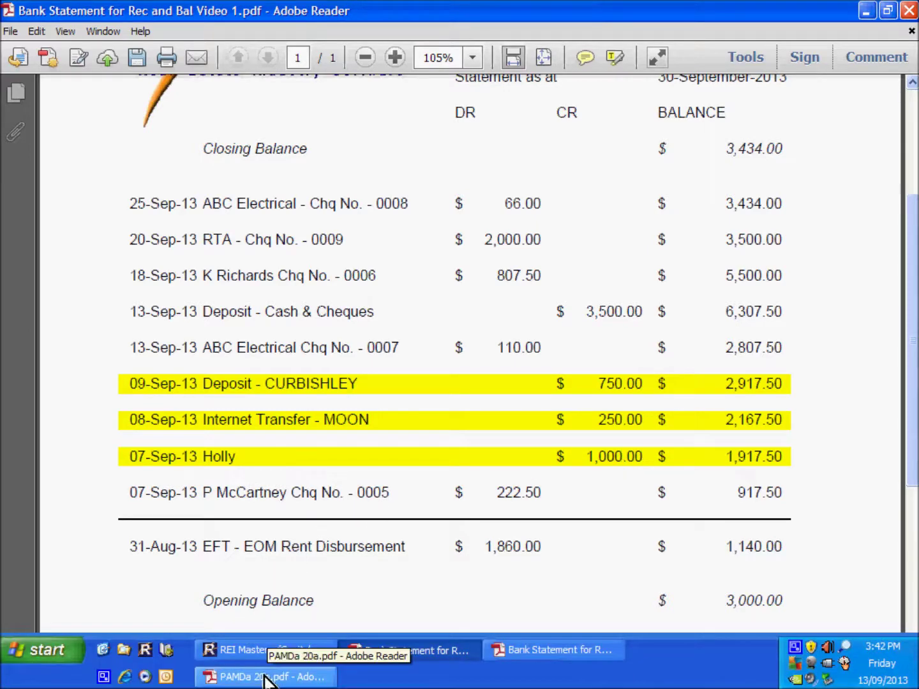
pyautogui.click(268, 655)
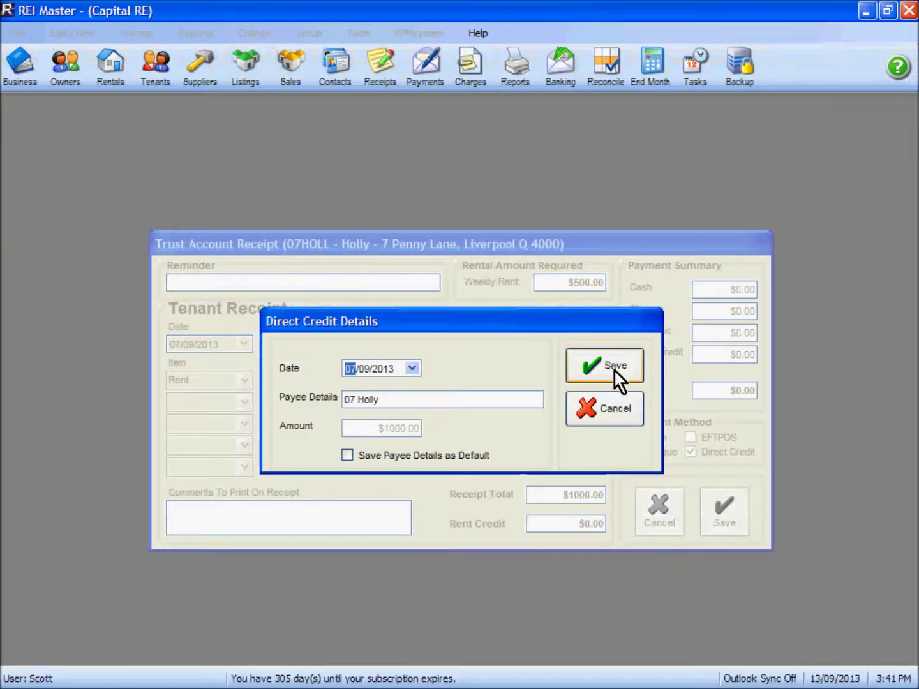
pyautogui.click(614, 372)
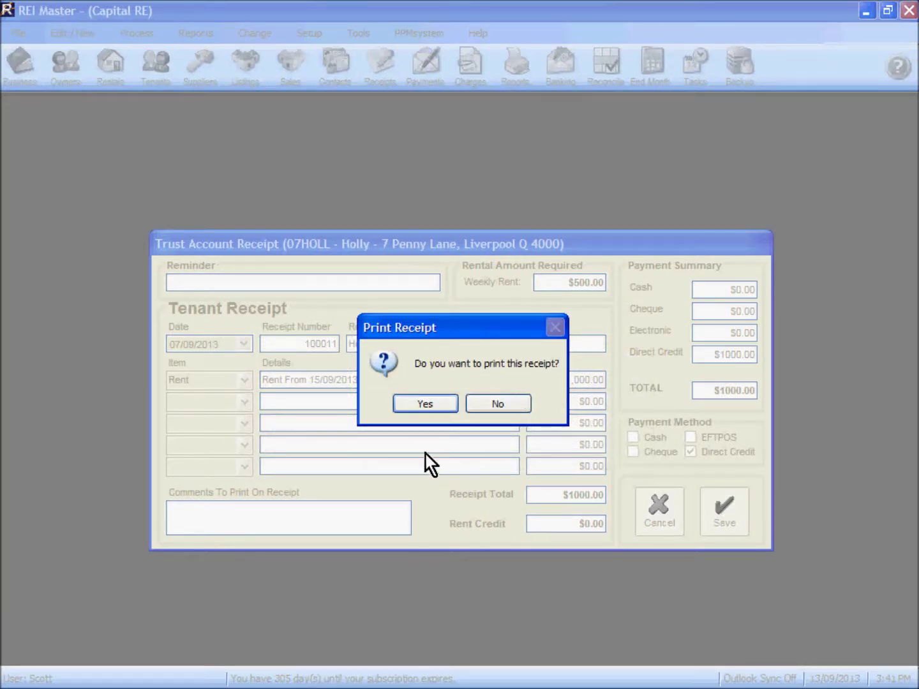
# Generate the printable trust account receipt, review its original and duplicate copies, and close the report
pyautogui.click(423, 401)
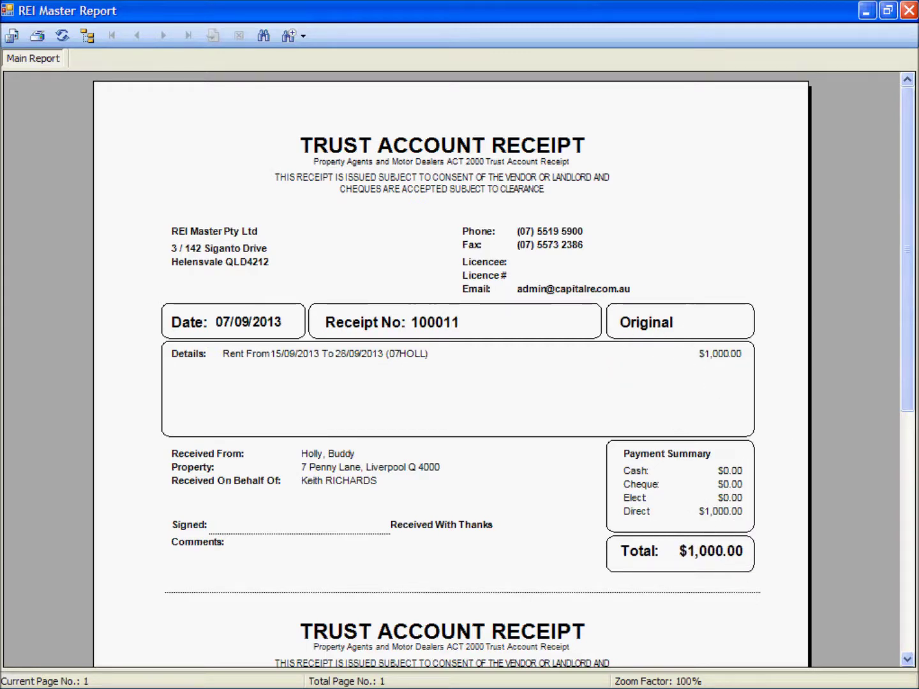
pyautogui.moveTo(910, 400); pyautogui.dragTo(909, 607)
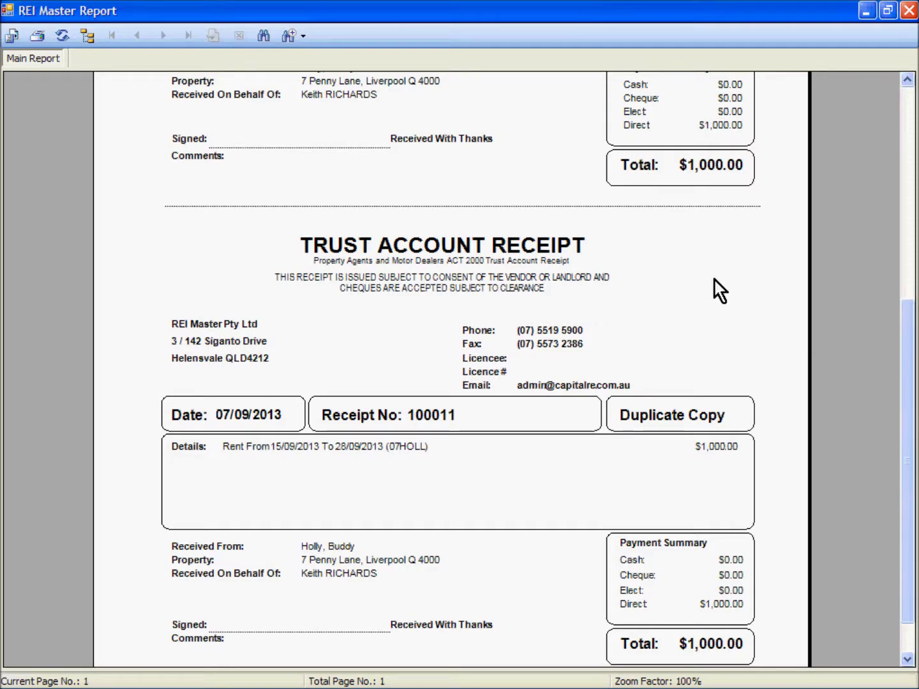
pyautogui.click(909, 10)
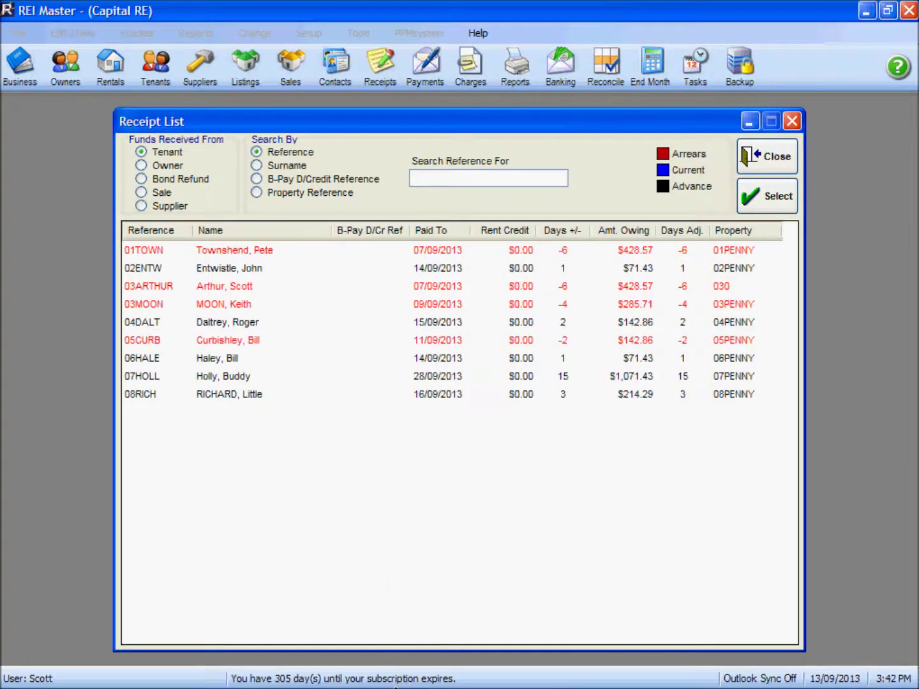
# Check the 8 September internet transfer on the bank statement and open a receipt for the 03PENNY tenant
pyautogui.click(413, 656)
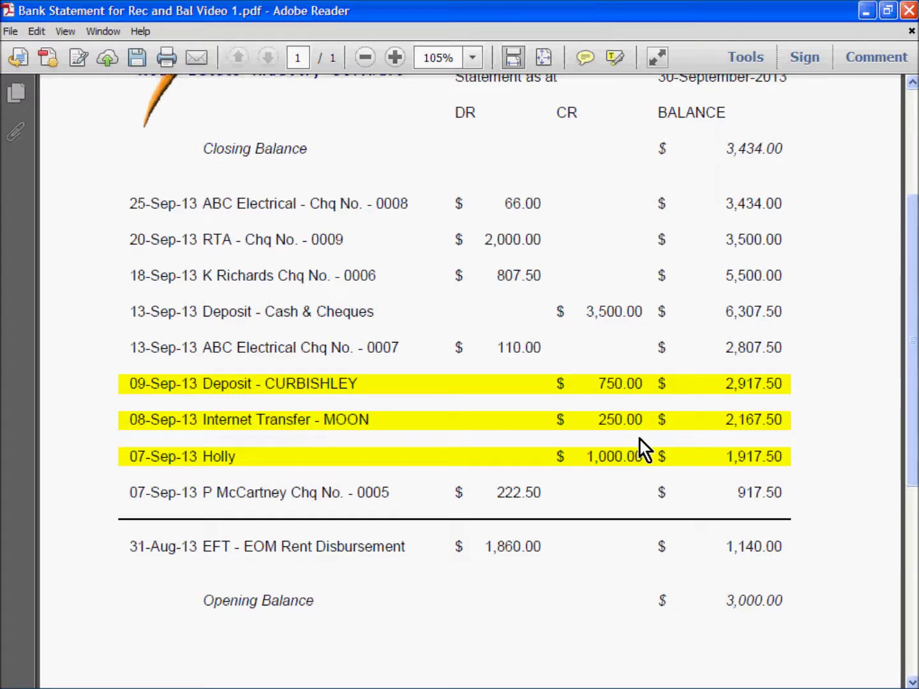
pyautogui.moveTo(307, 686)
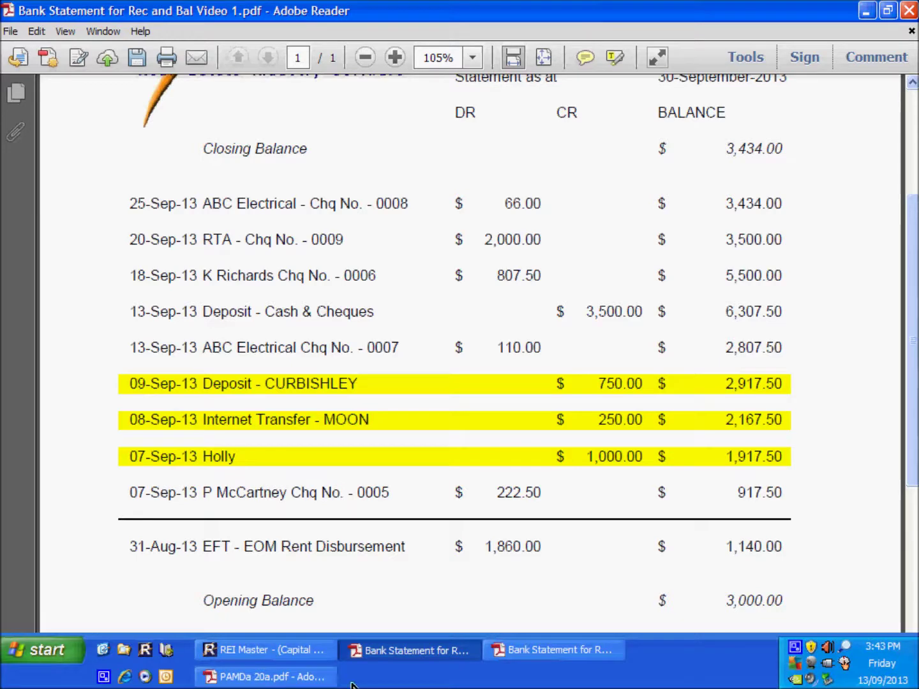
pyautogui.click(325, 649)
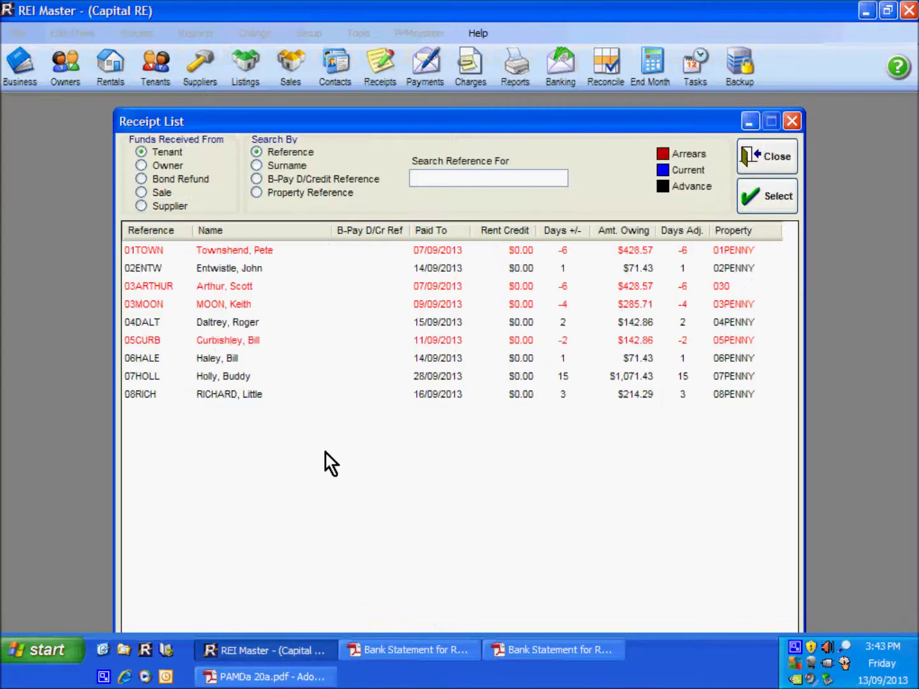
pyautogui.click(232, 302)
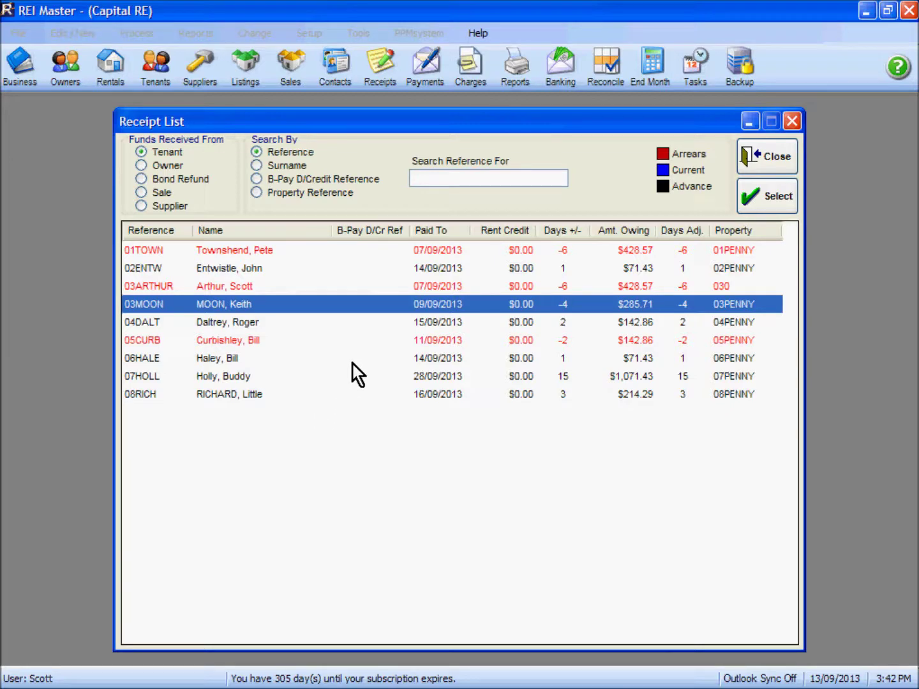
pyautogui.click(758, 201)
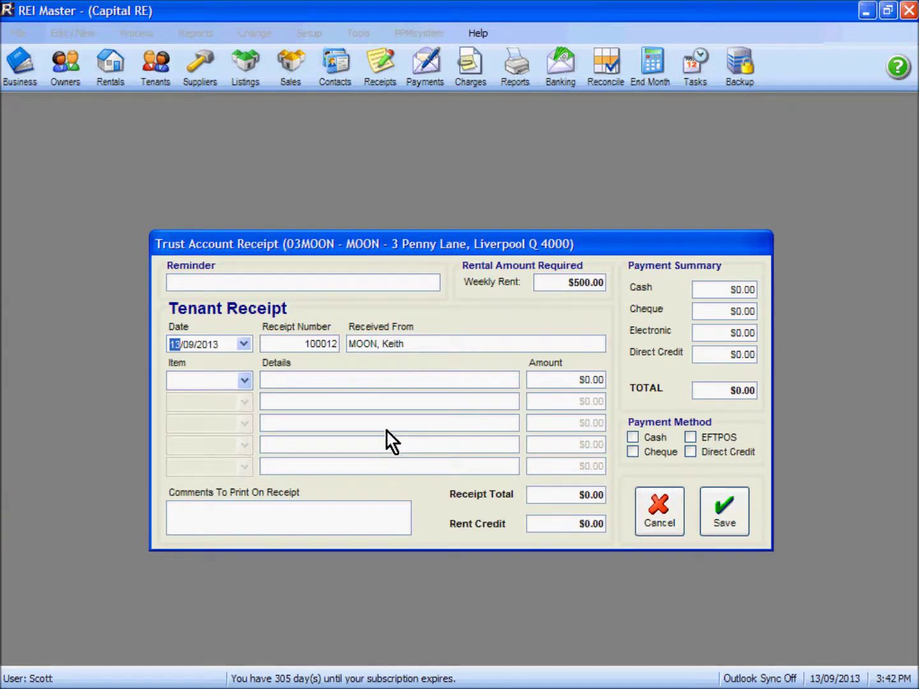
# Set the 03PENNY tenant receipt's date to 08/09/2013 and choose Rent as its first item
pyautogui.click(244, 345)
pyautogui.click(313, 418)
pyautogui.click(244, 381)
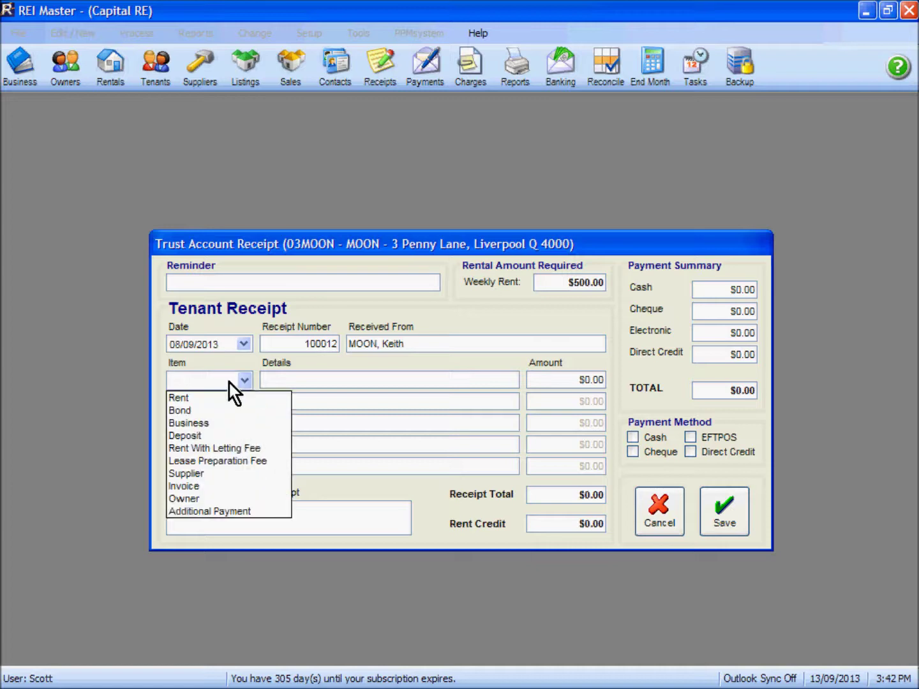
pyautogui.click(205, 398)
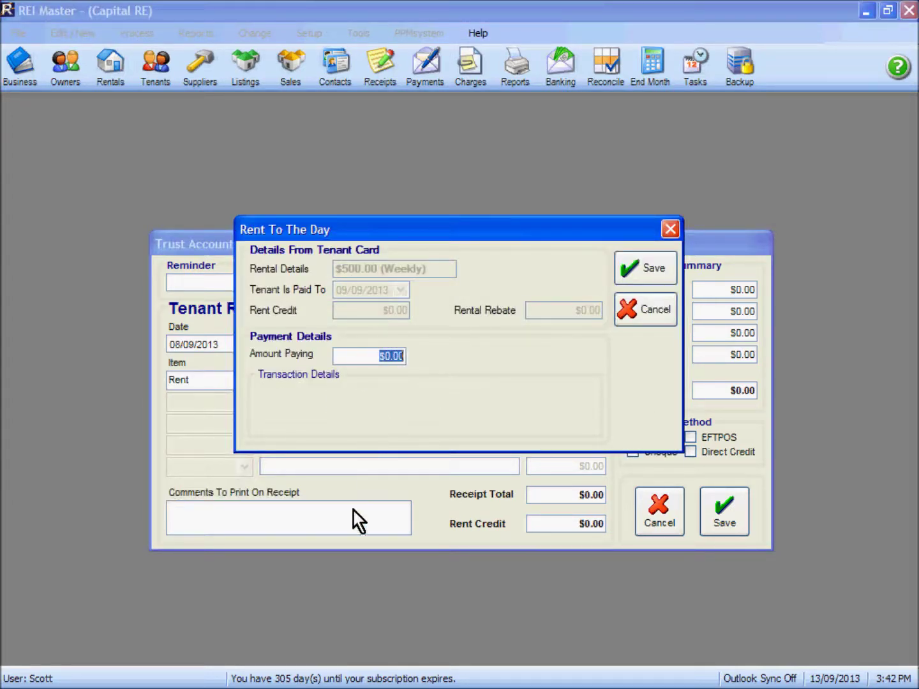
# Check the 8 September transfer on the bank statement, then enter and save $250.00 as the rent amount for the 03PENNY tenant
pyautogui.moveTo(349, 686)
pyautogui.click(386, 652)
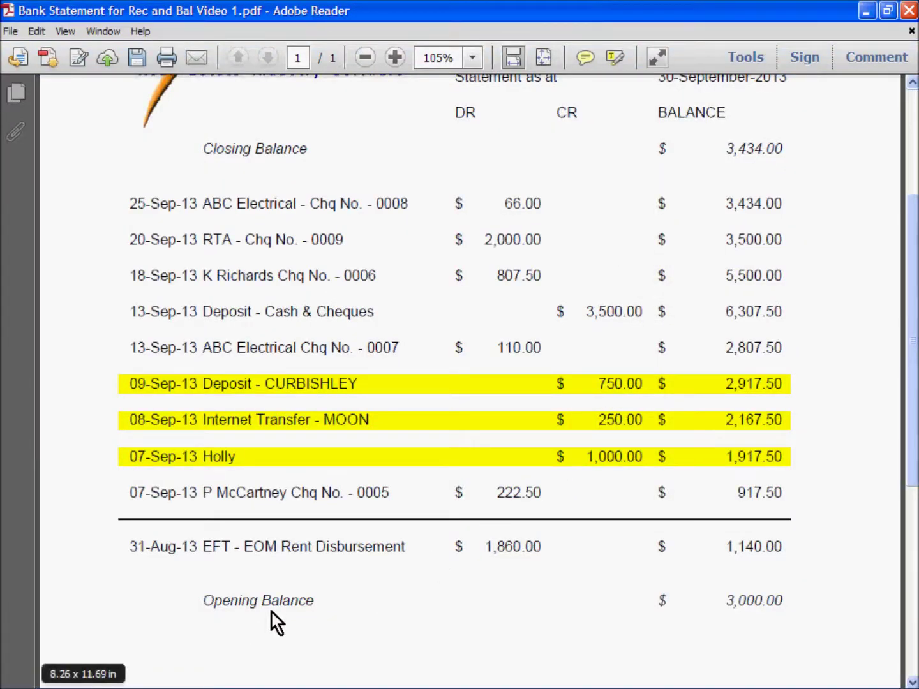
pyautogui.moveTo(382, 687)
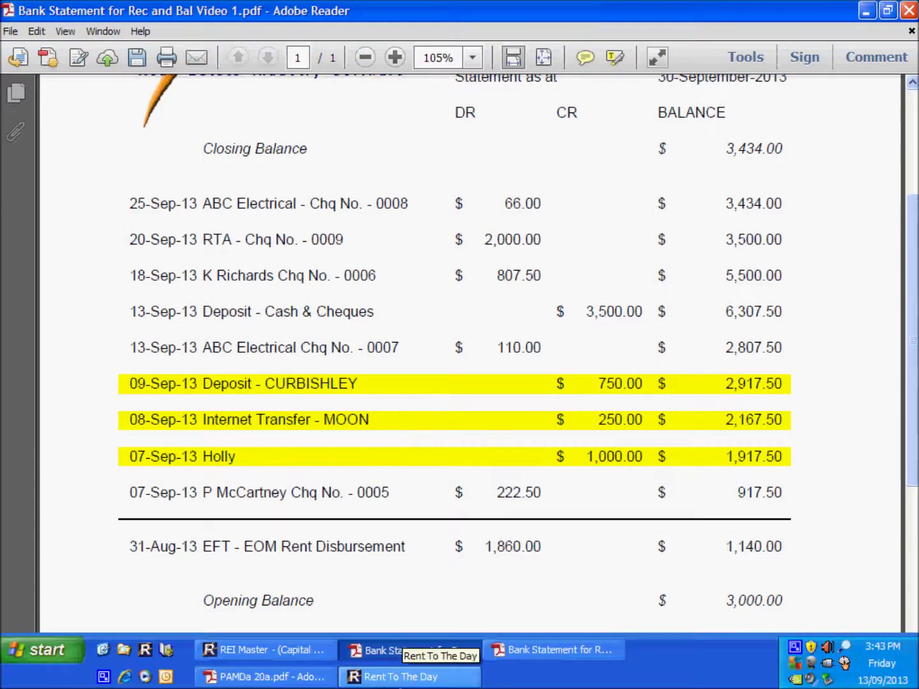
pyautogui.click(321, 655)
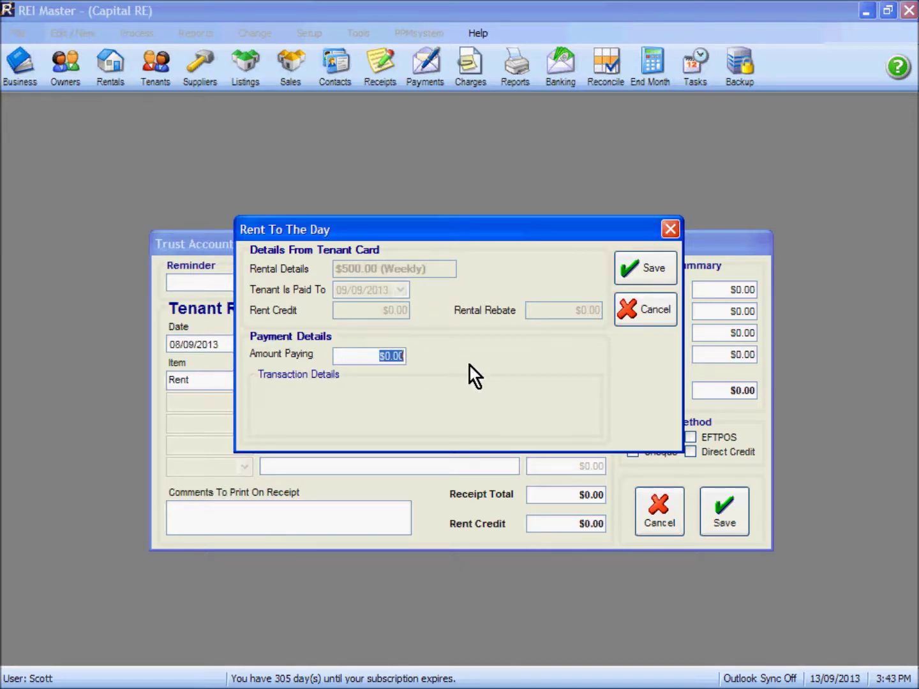
pyautogui.write('250')
pyautogui.press('Tab')
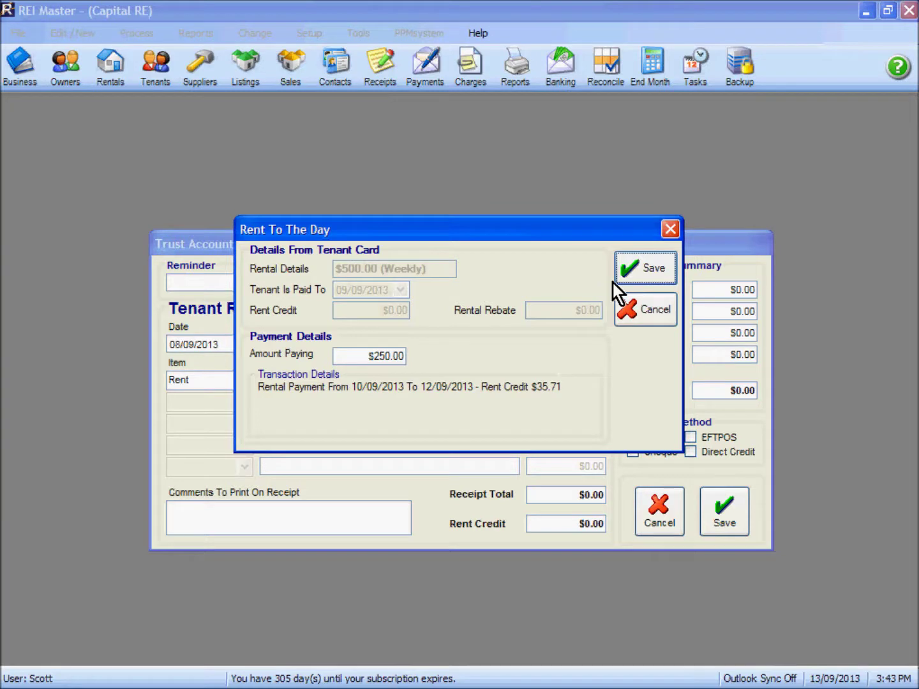
pyautogui.click(645, 268)
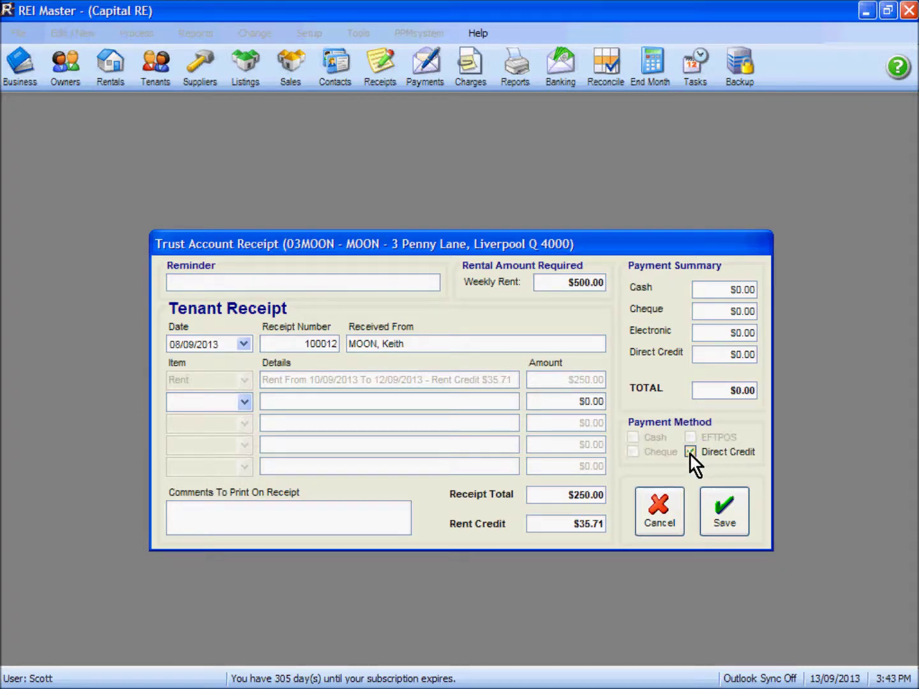
# Record the 03PENNY payment as a direct credit dated 08/09/2013, comparing its date and payee details with the bank statement
pyautogui.click(691, 453)
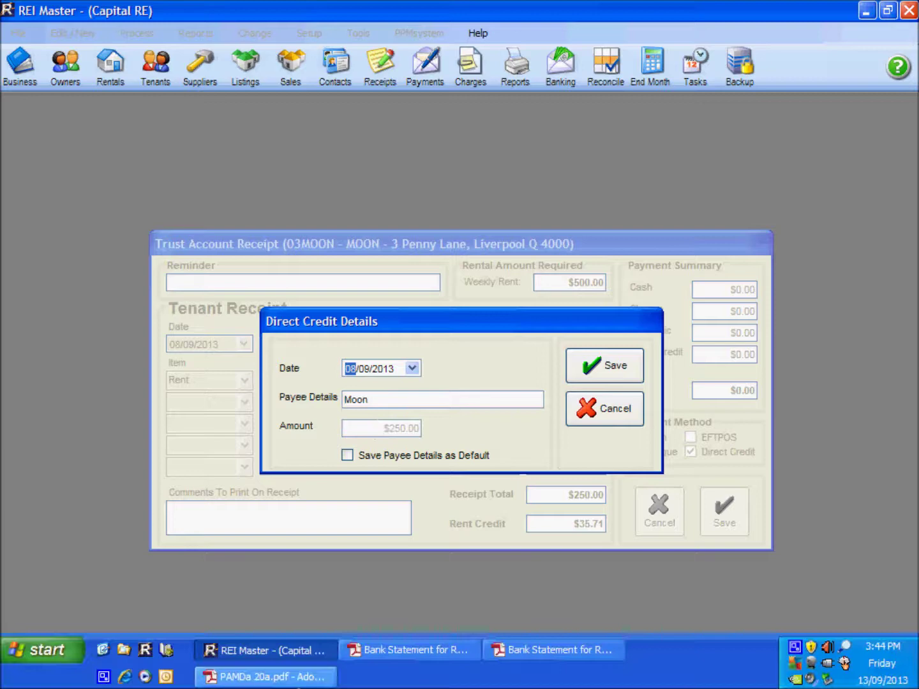
pyautogui.click(382, 649)
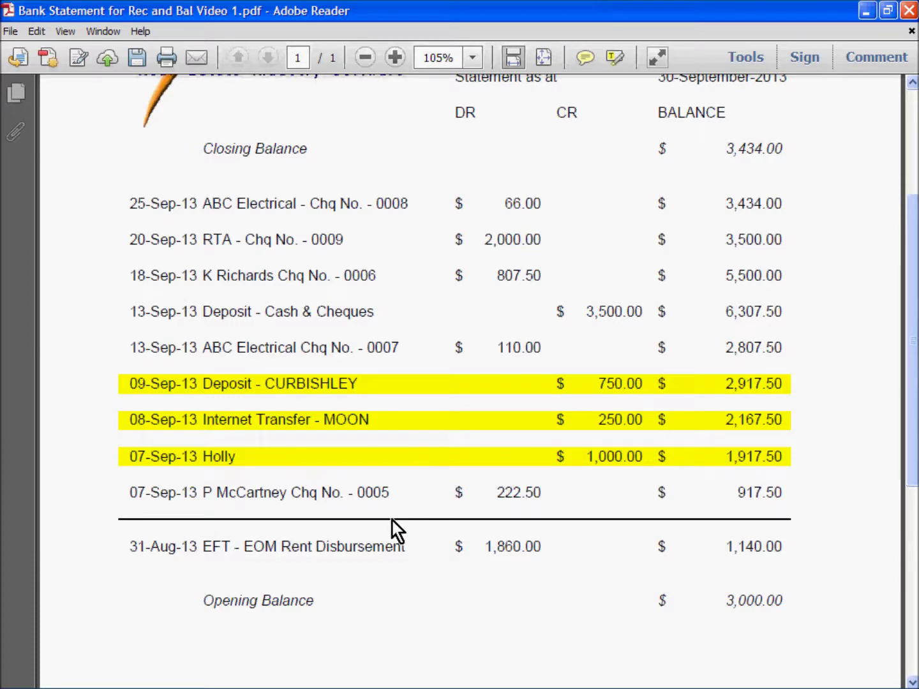
pyautogui.click(328, 650)
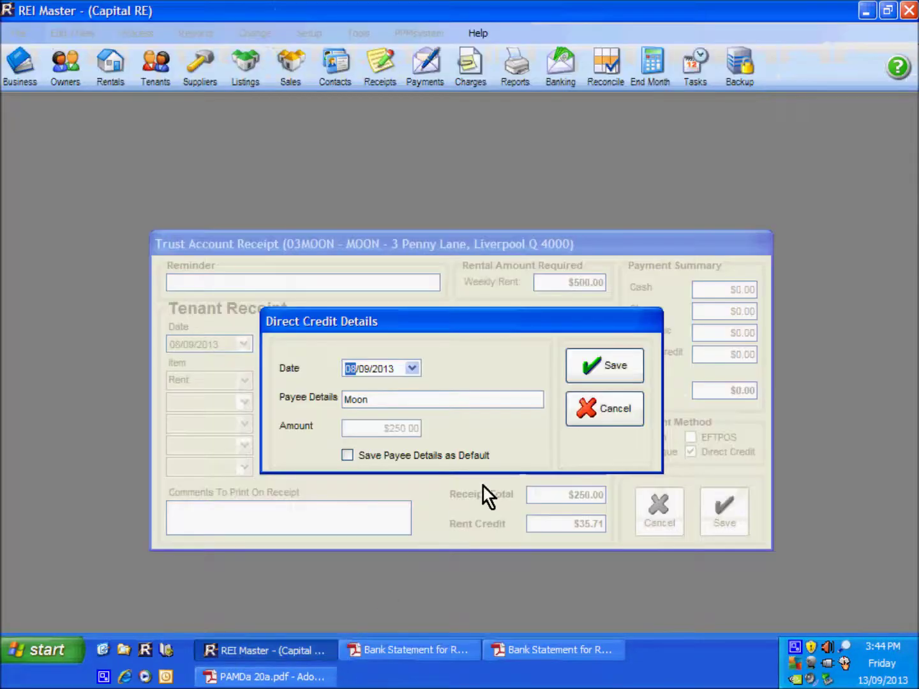
pyautogui.click(614, 373)
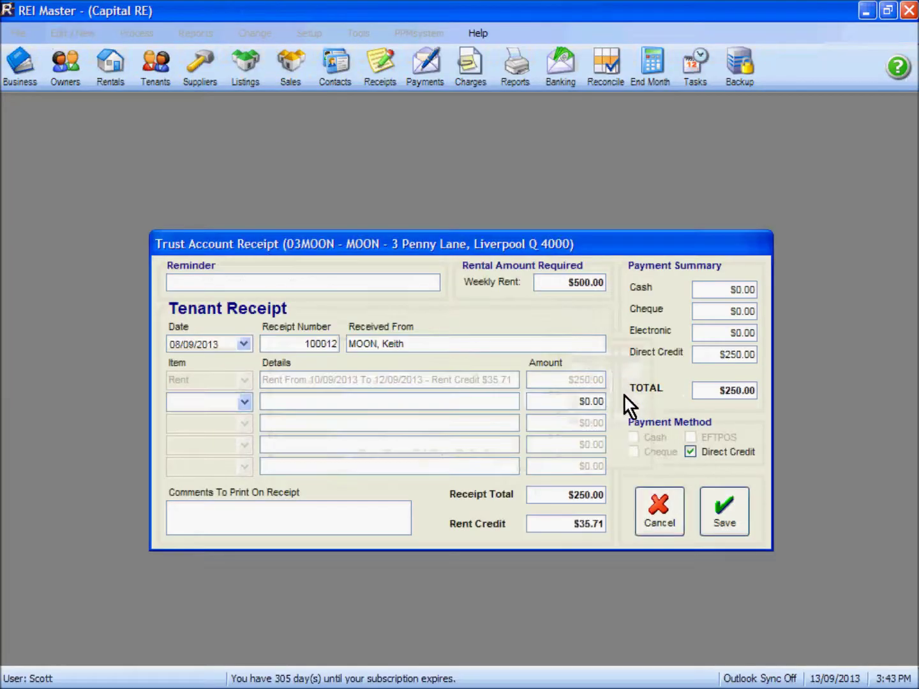
# Save the 03PENNY tenant's receipt, generate its printable trust account receipt, and close the report
pyautogui.click(727, 515)
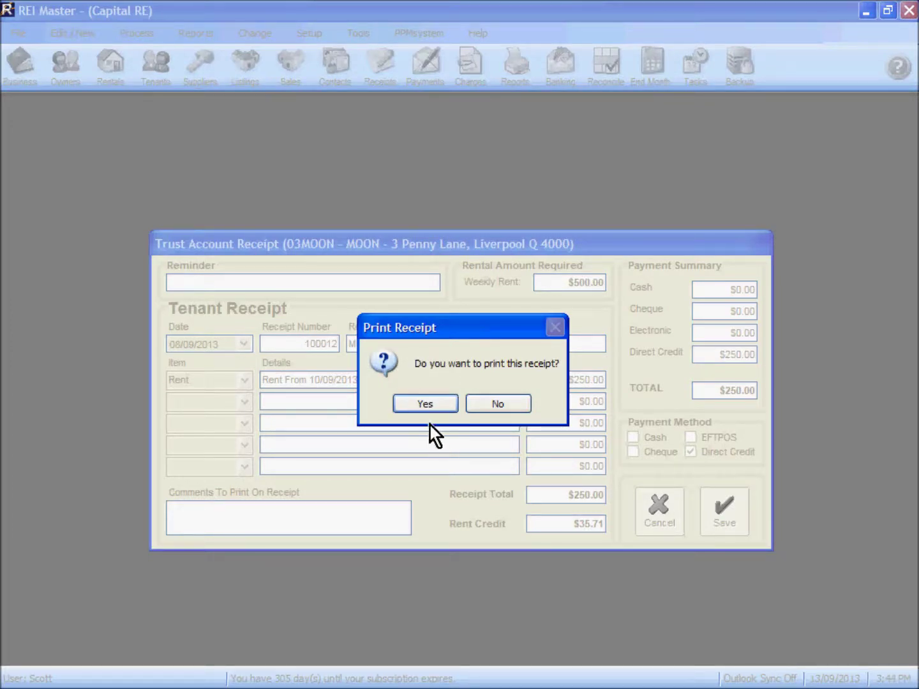
pyautogui.click(423, 403)
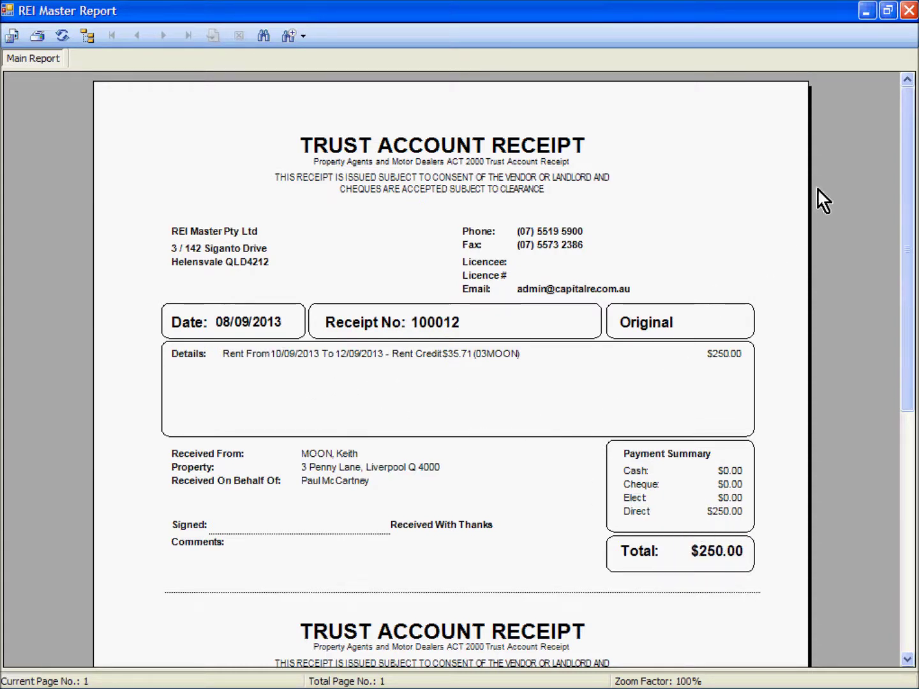
pyautogui.click(909, 11)
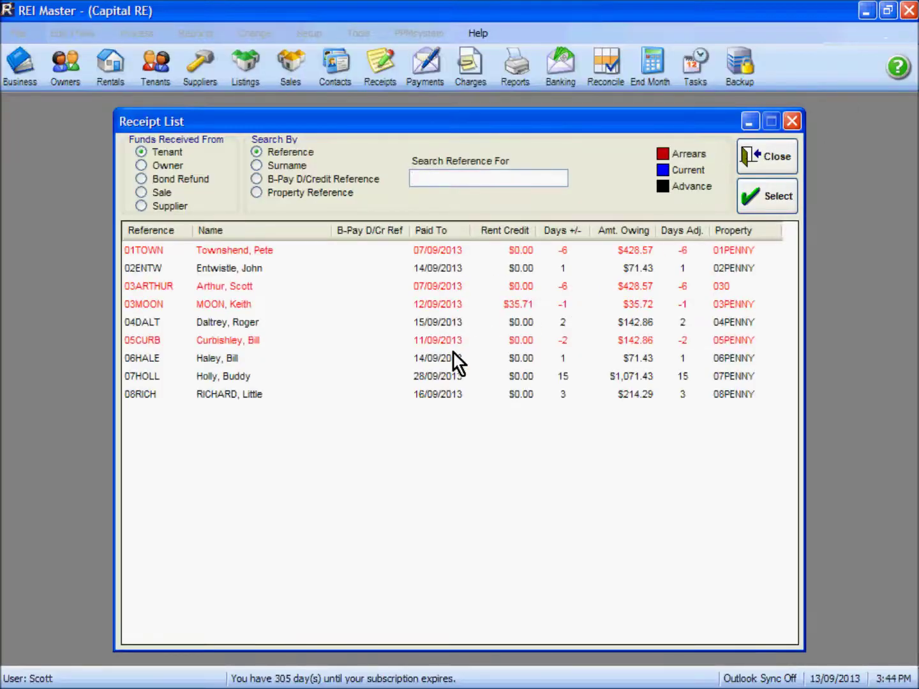
# Check the 9 September deposit on the bank statement and open a receipt for the 05PENNY tenant
pyautogui.moveTo(264, 658)
pyautogui.click(382, 650)
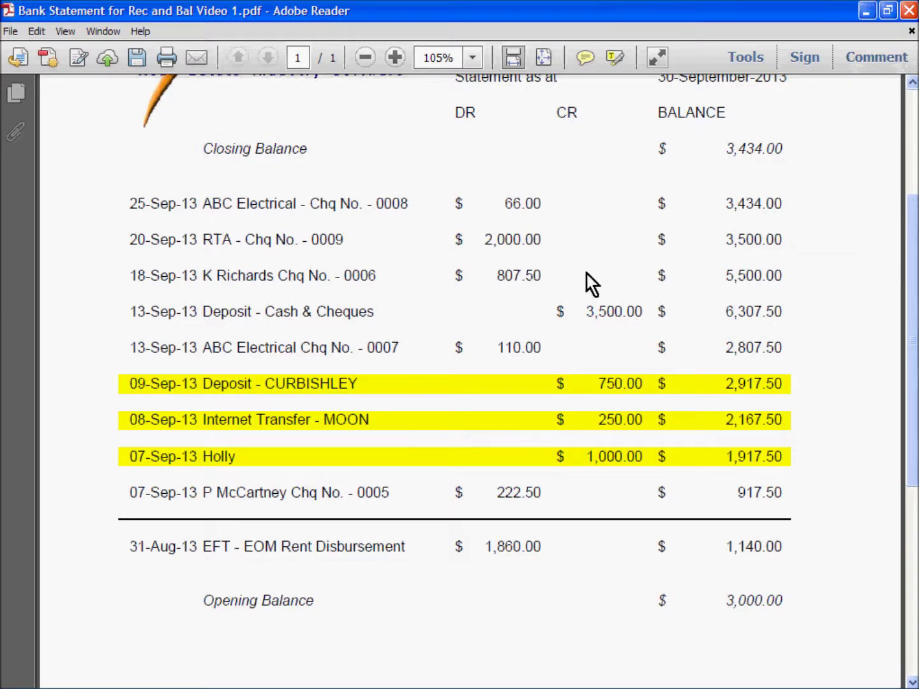
pyautogui.click(254, 654)
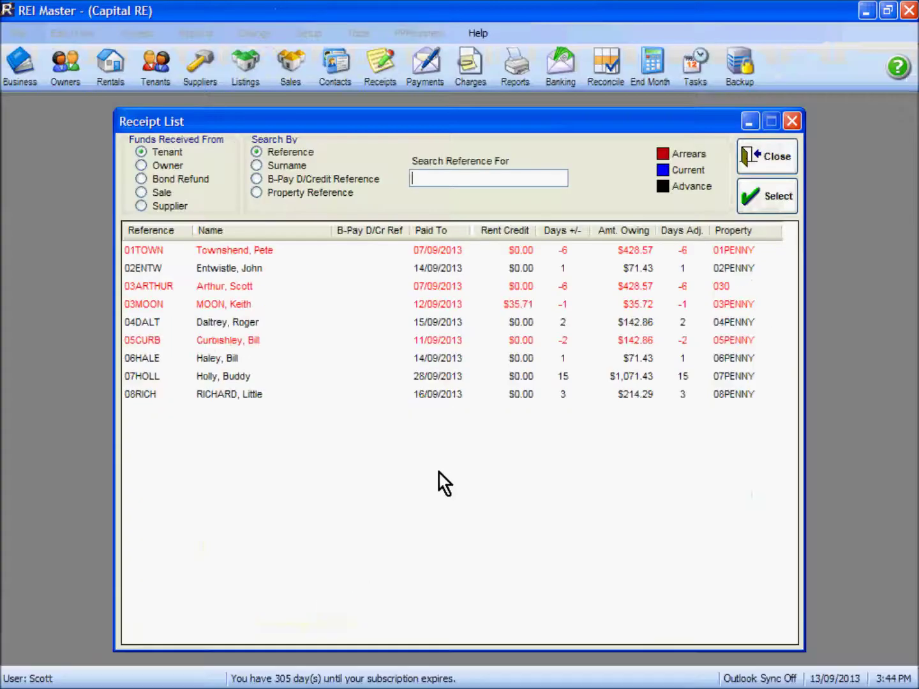
pyautogui.click(242, 345)
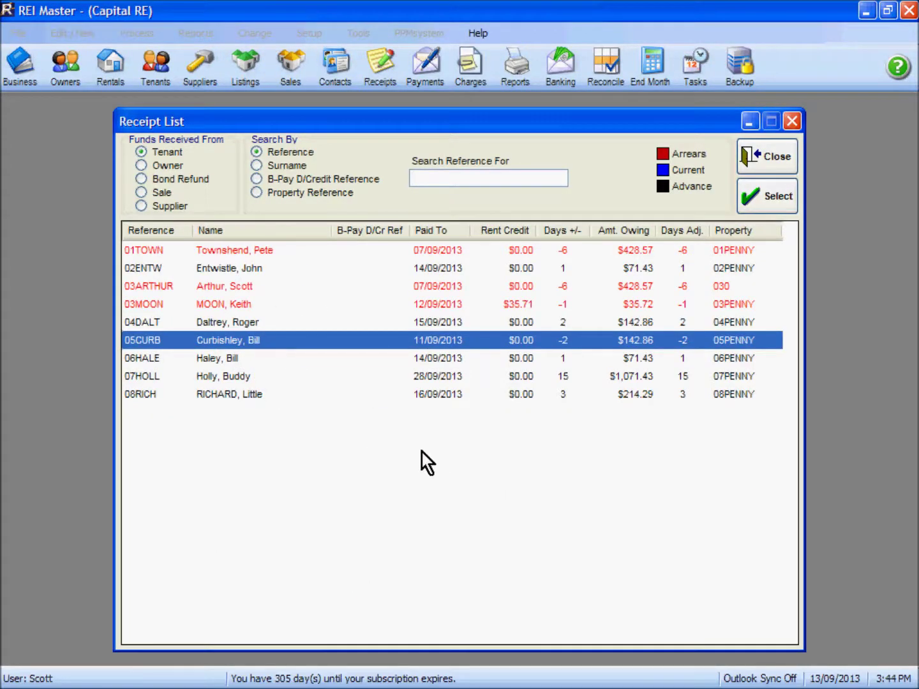
pyautogui.click(774, 200)
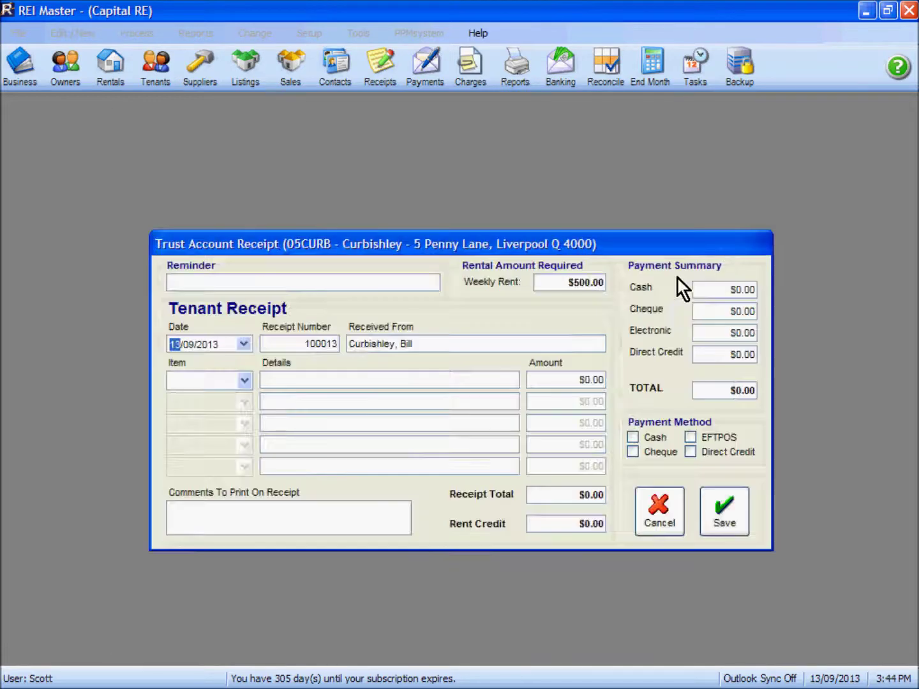
# Set the 05PENNY tenant receipt's date to 09/09/2013 and add a Rent item with $750.00 as the amount paying
pyautogui.click(241, 345)
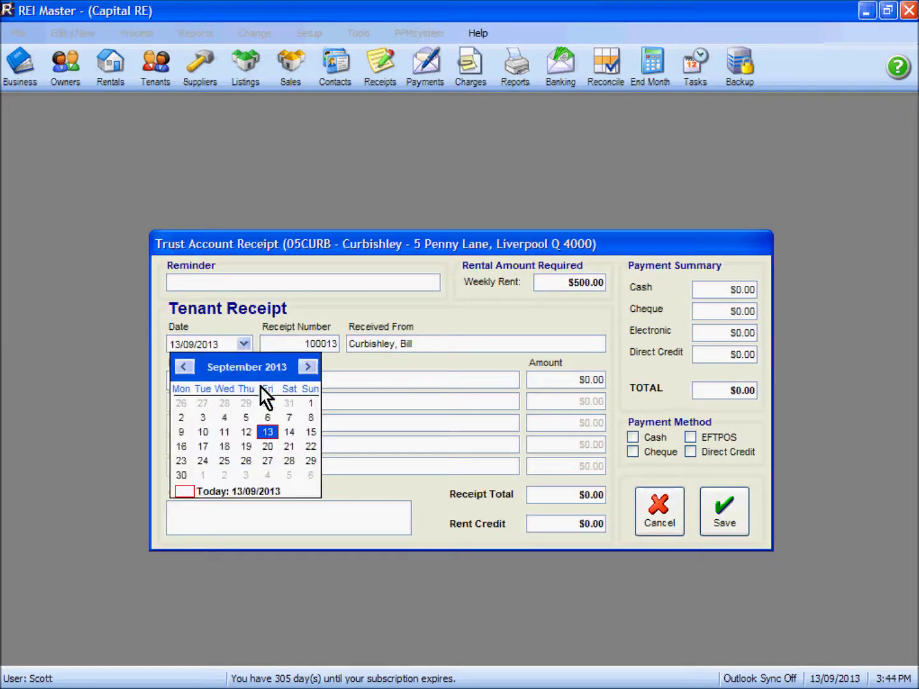
pyautogui.click(181, 433)
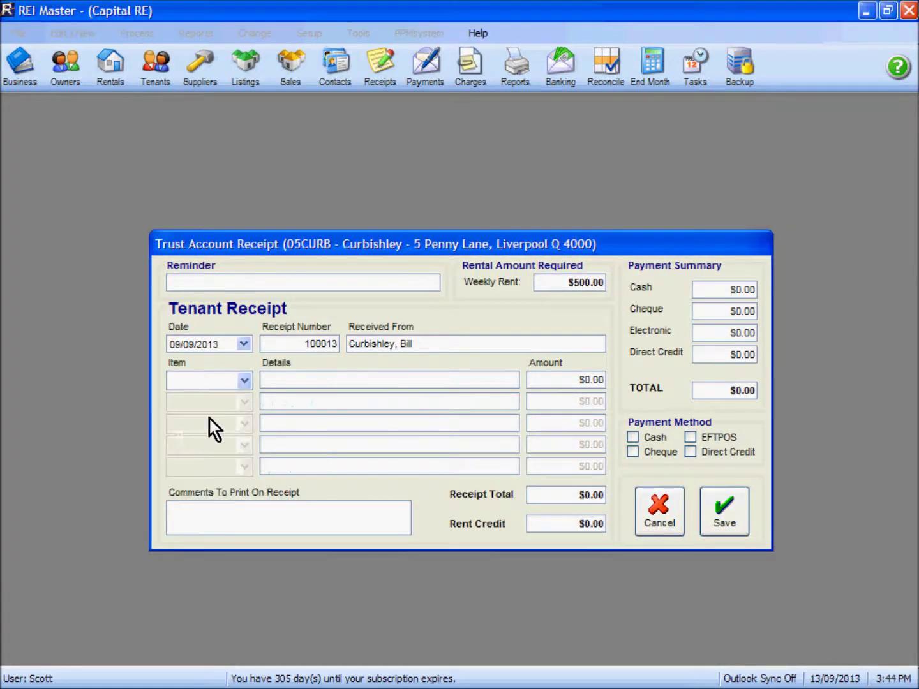
pyautogui.click(244, 381)
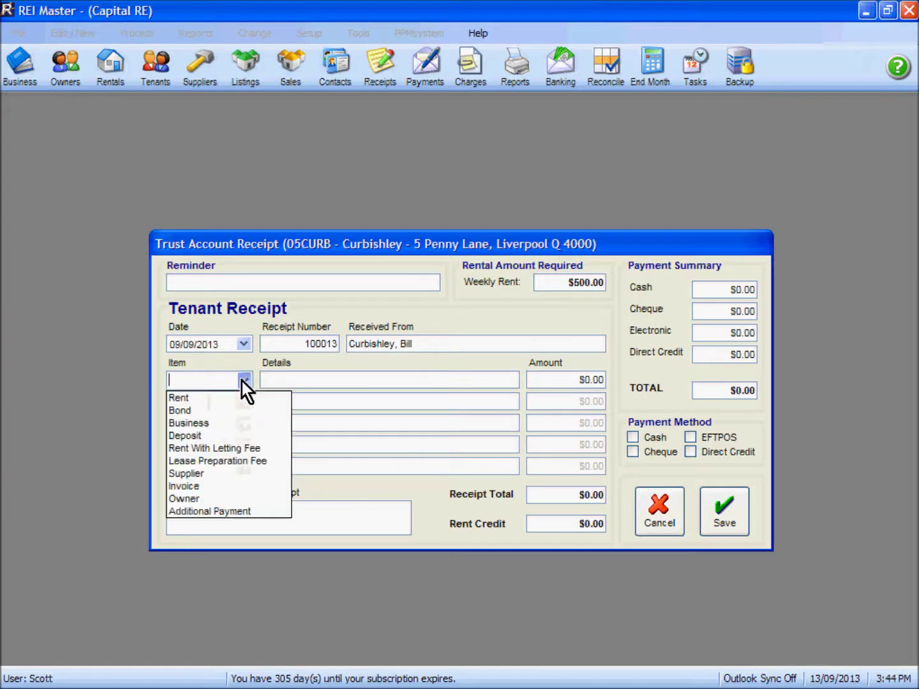
pyautogui.click(185, 400)
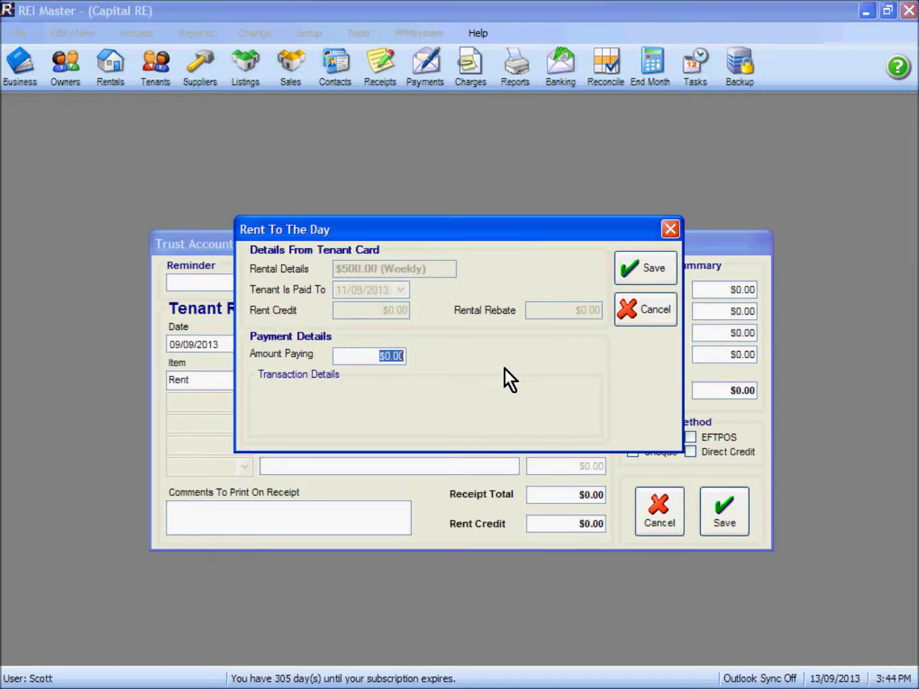
pyautogui.write('750')
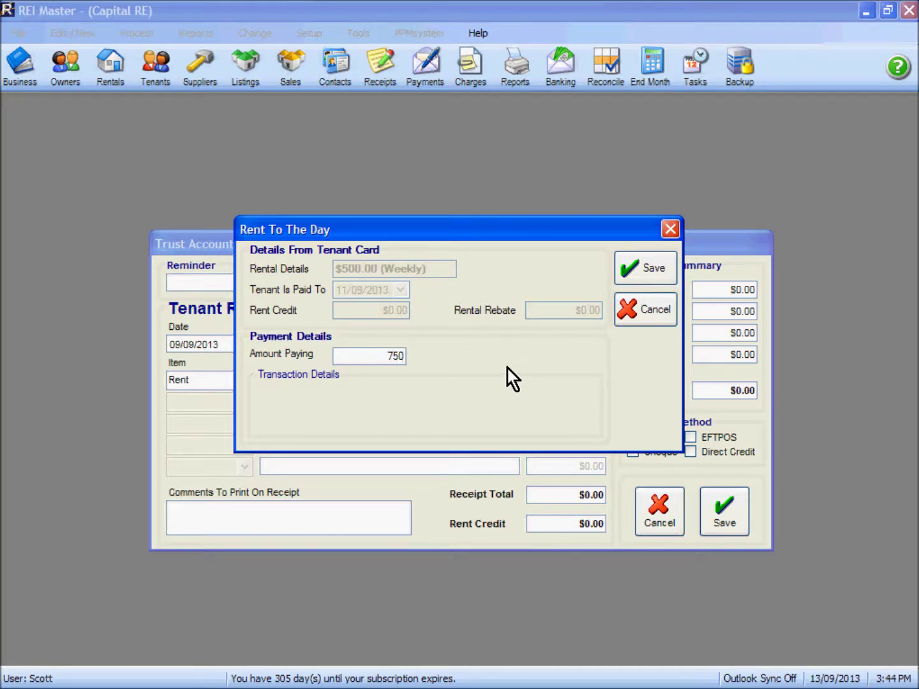
pyautogui.press('Tab')
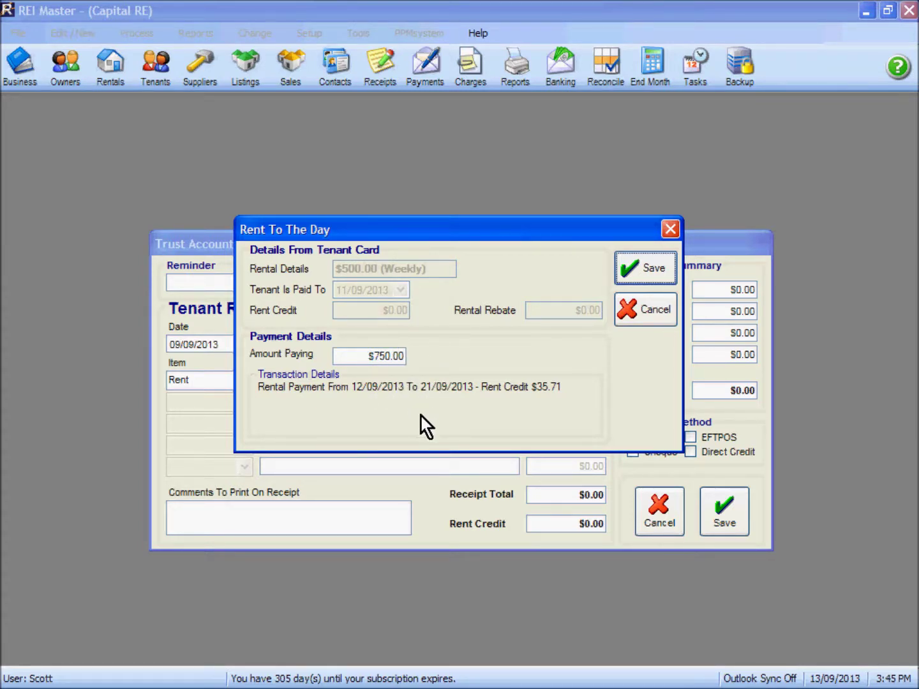
pyautogui.click(635, 273)
# Save the 05PENNY receipt as a direct credit dated 09/09/2013, and generate and close its printable trust account receipt
pyautogui.click(692, 451)
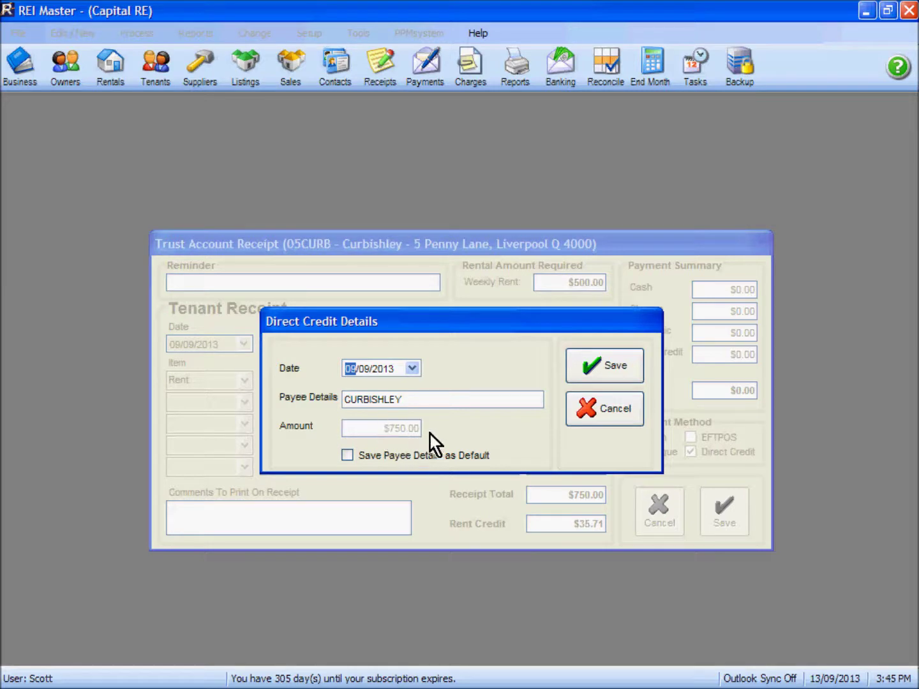
pyautogui.click(612, 367)
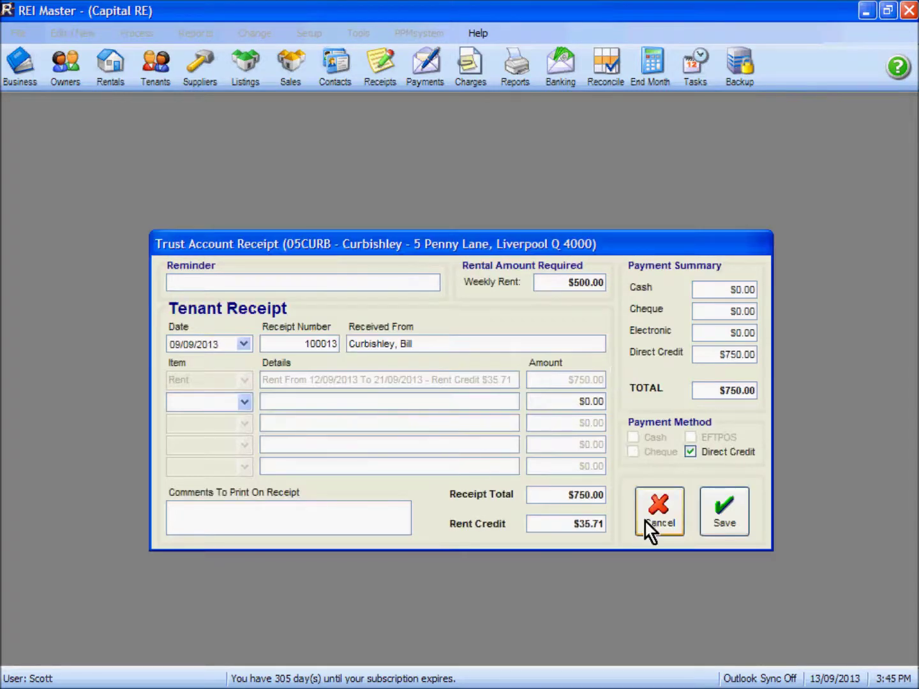
pyautogui.click(730, 508)
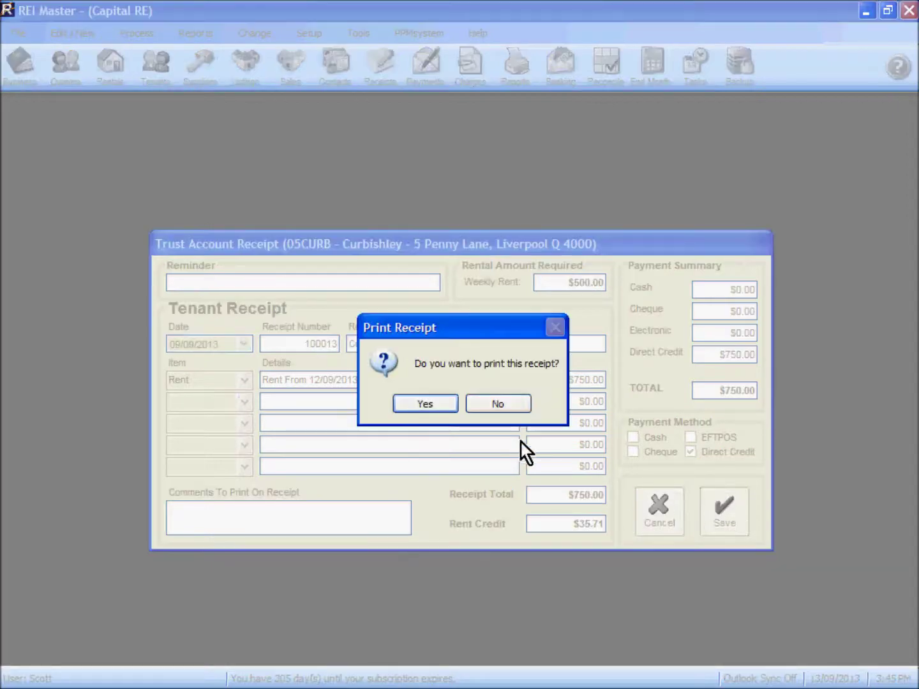
pyautogui.click(445, 408)
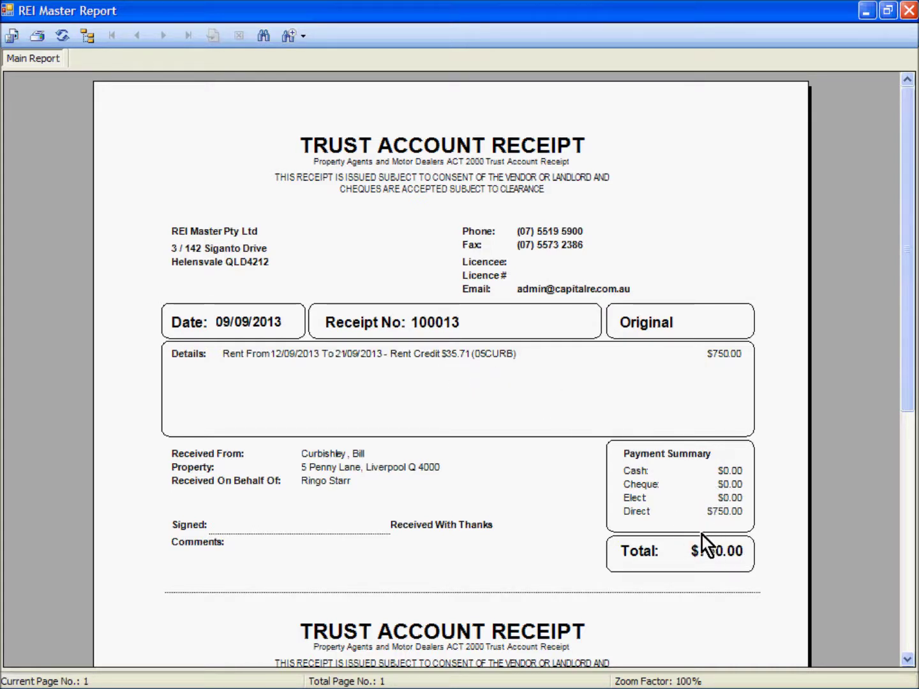
pyautogui.click(910, 9)
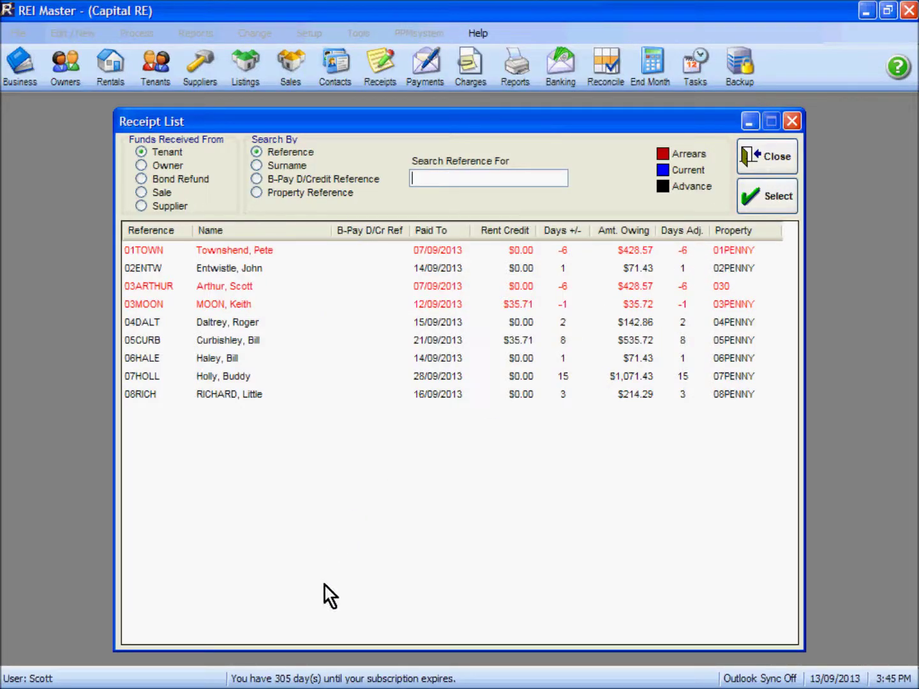
# Review the highlighted deposits on the bank statement and close the receipt list
pyautogui.click(381, 654)
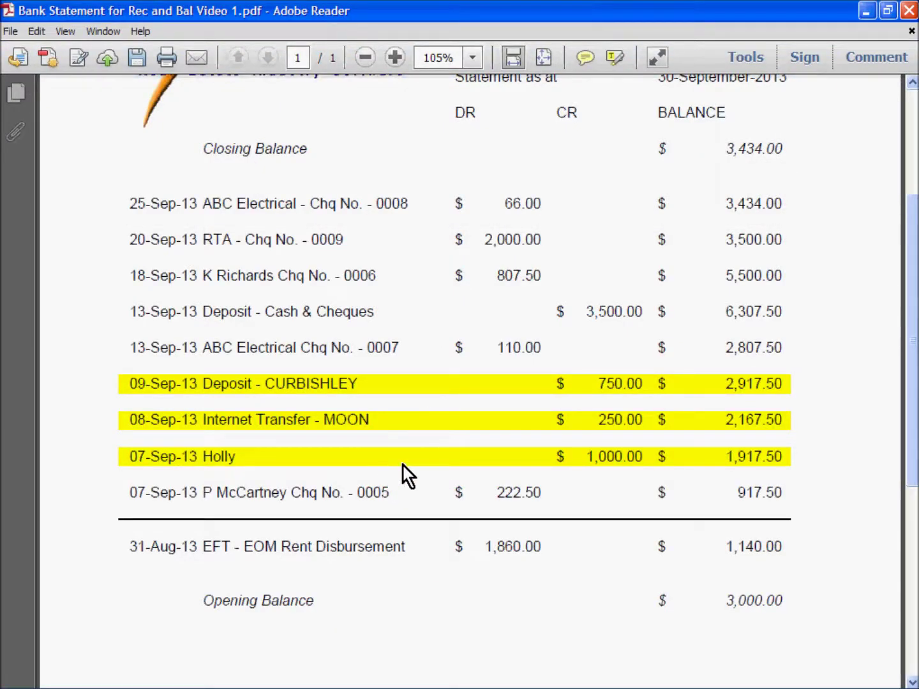
pyautogui.click(866, 15)
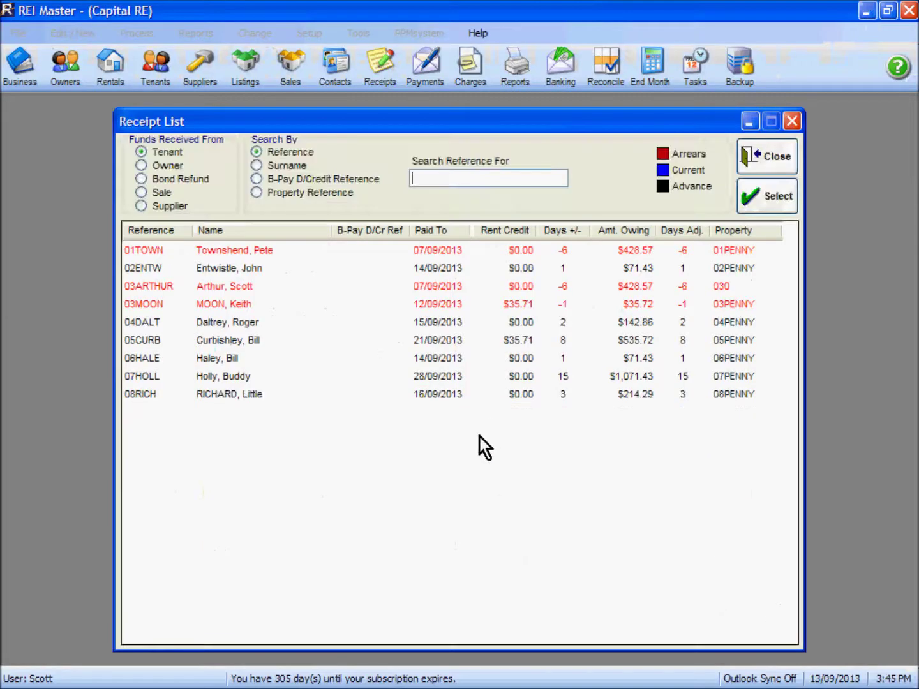
pyautogui.press('Escape')
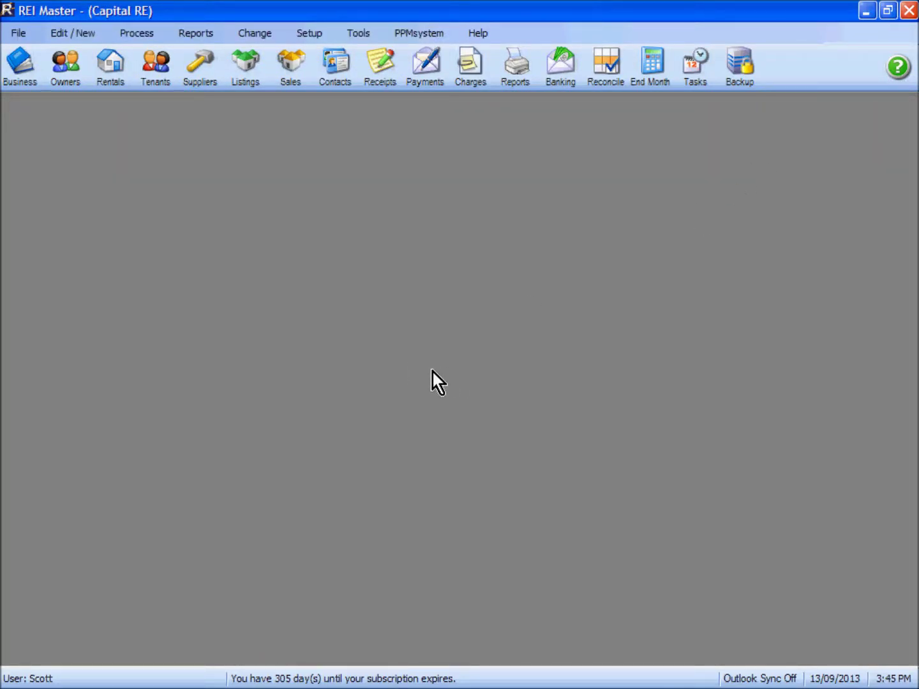
# Open the bank reconciliation for the Capital RE Trust Account and compare its balance and transactions with the second bank statement
pyautogui.click(608, 72)
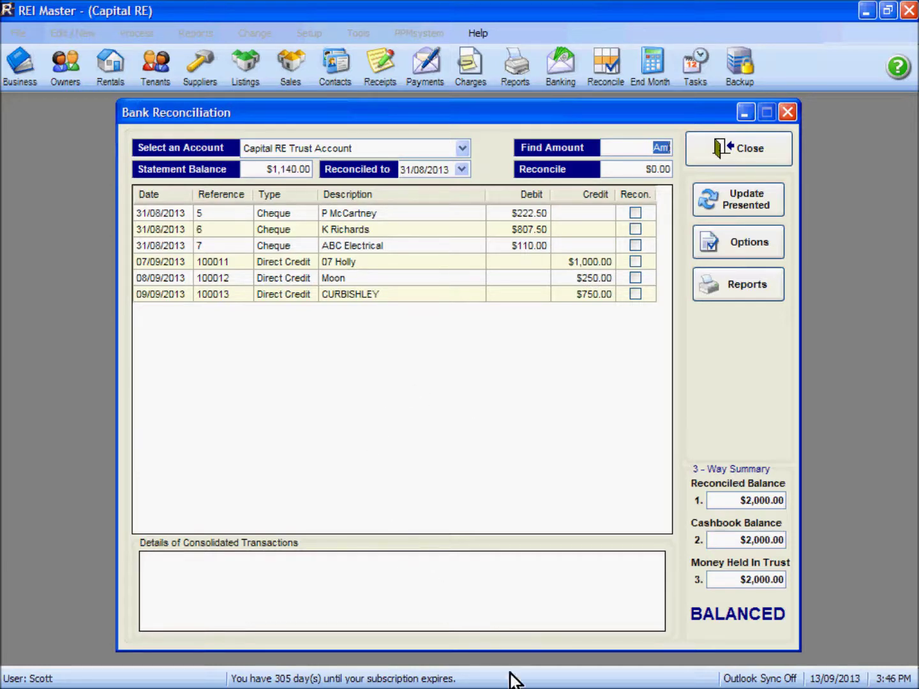
pyautogui.click(533, 656)
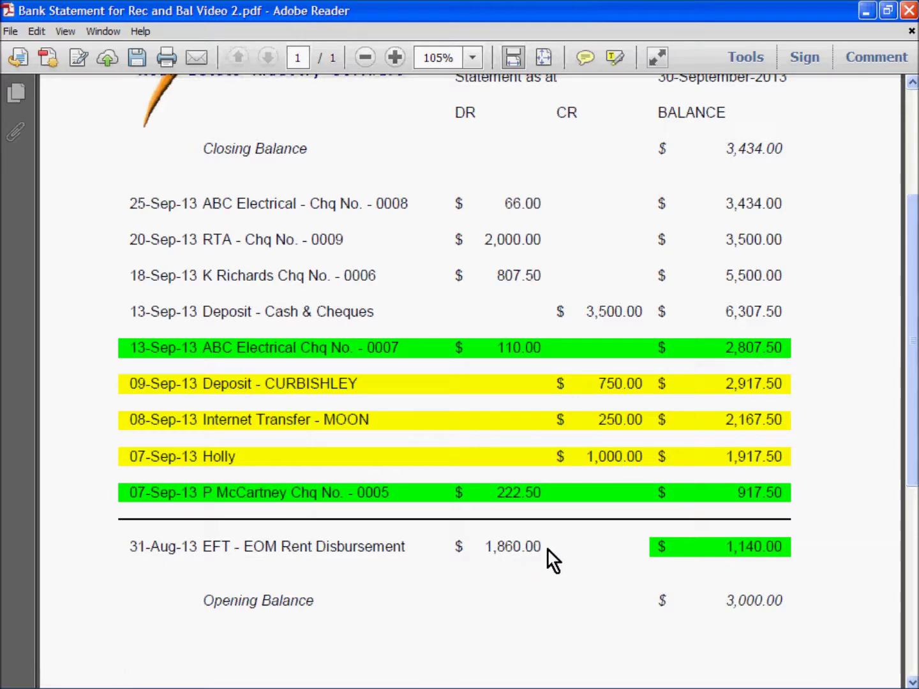
pyautogui.moveTo(325, 687)
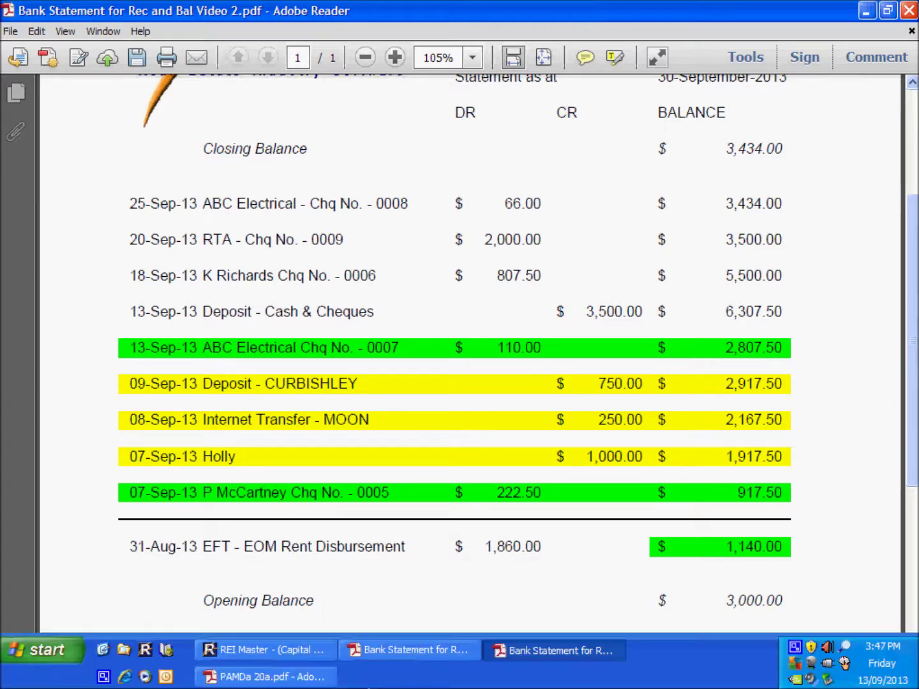
pyautogui.click(294, 656)
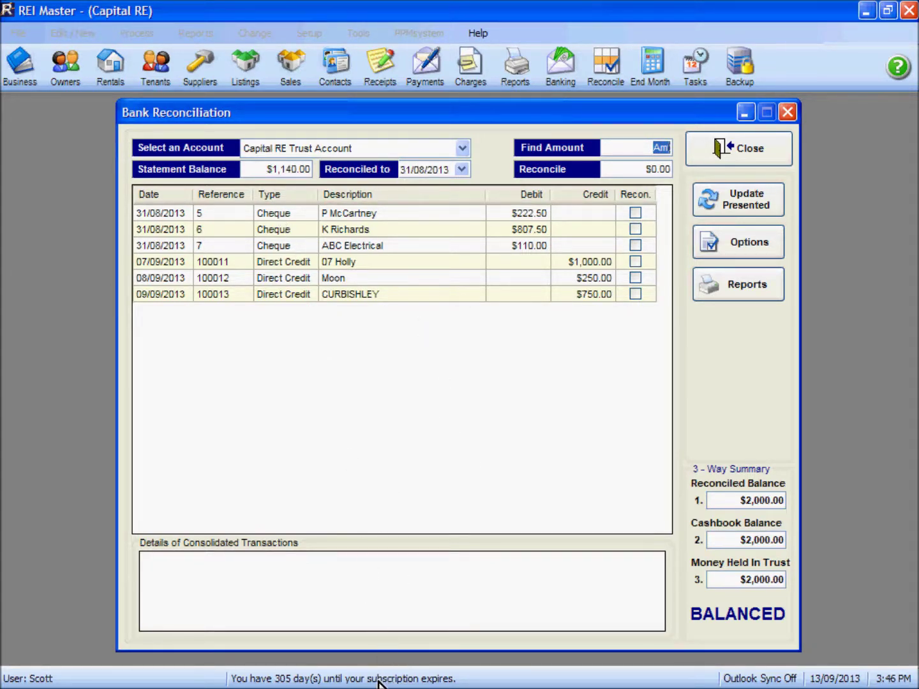
pyautogui.moveTo(382, 687)
pyautogui.click(533, 652)
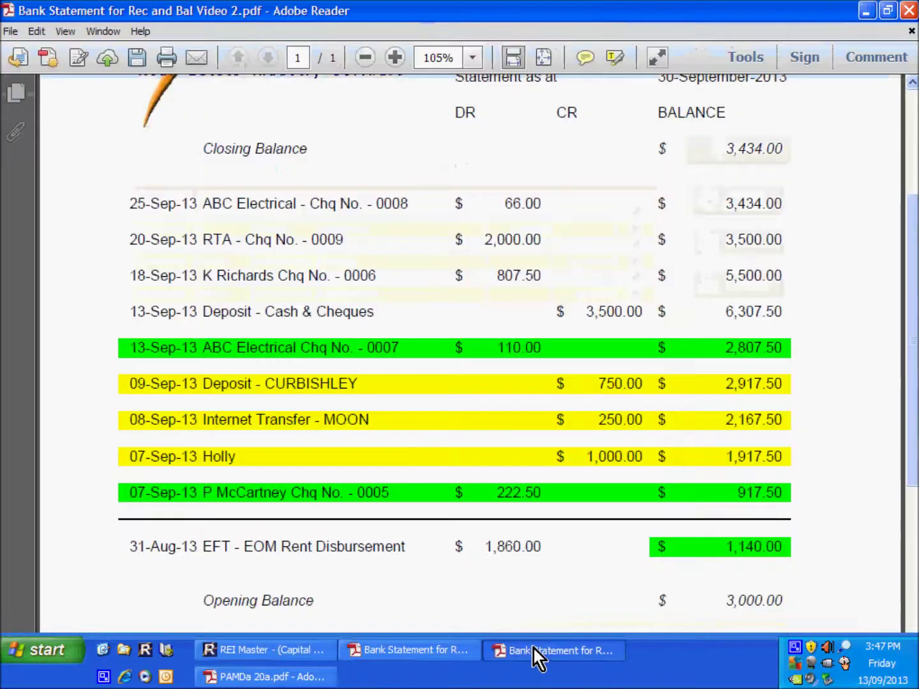
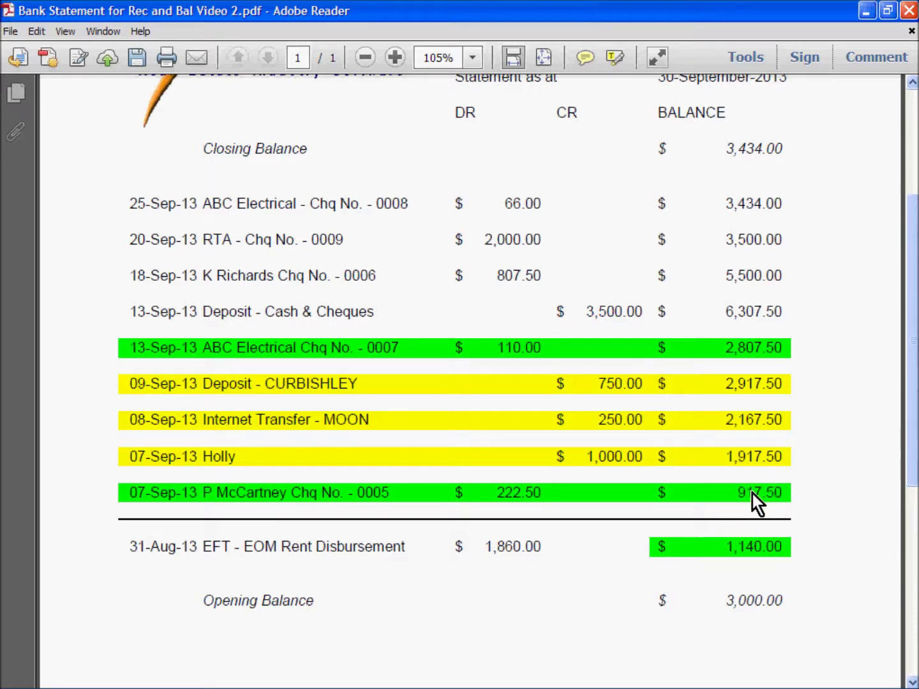
# Return to REI Master and mark the $222.50 cheque 5 as reconciled in the bank reconciliation
pyautogui.moveTo(332, 677)
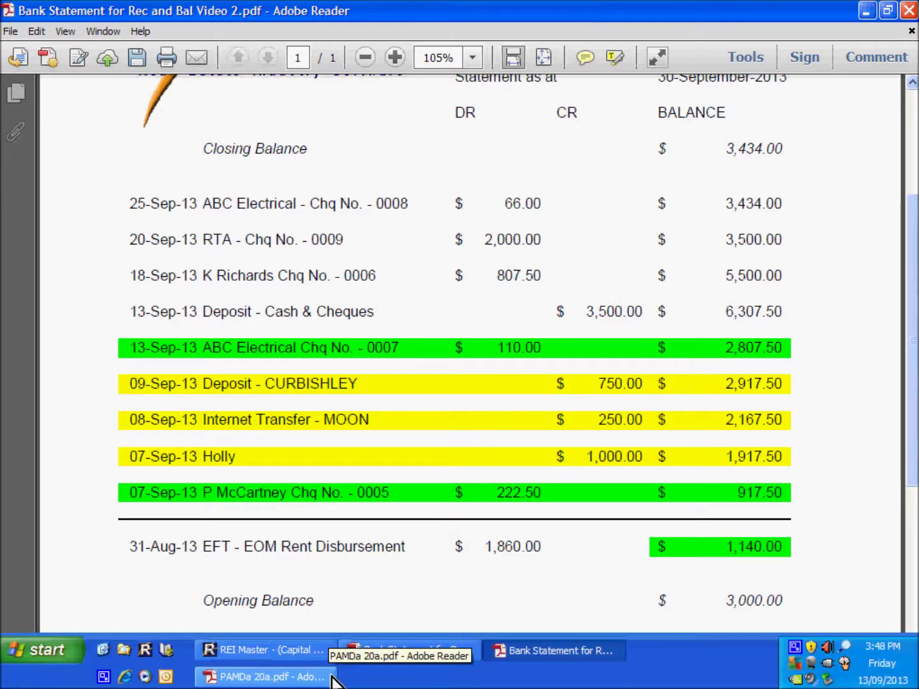
pyautogui.click(307, 651)
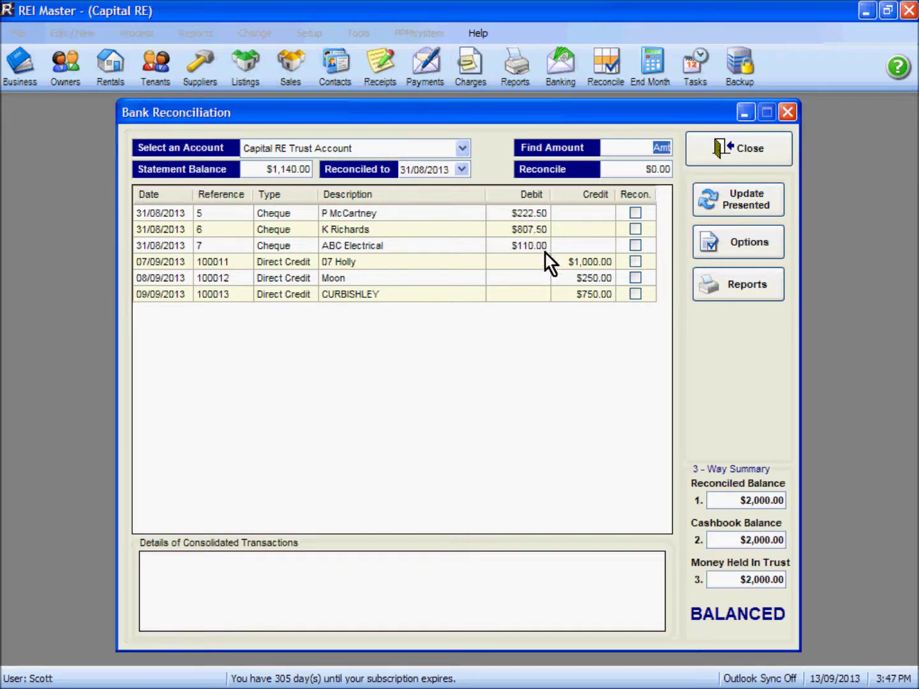
pyautogui.click(635, 213)
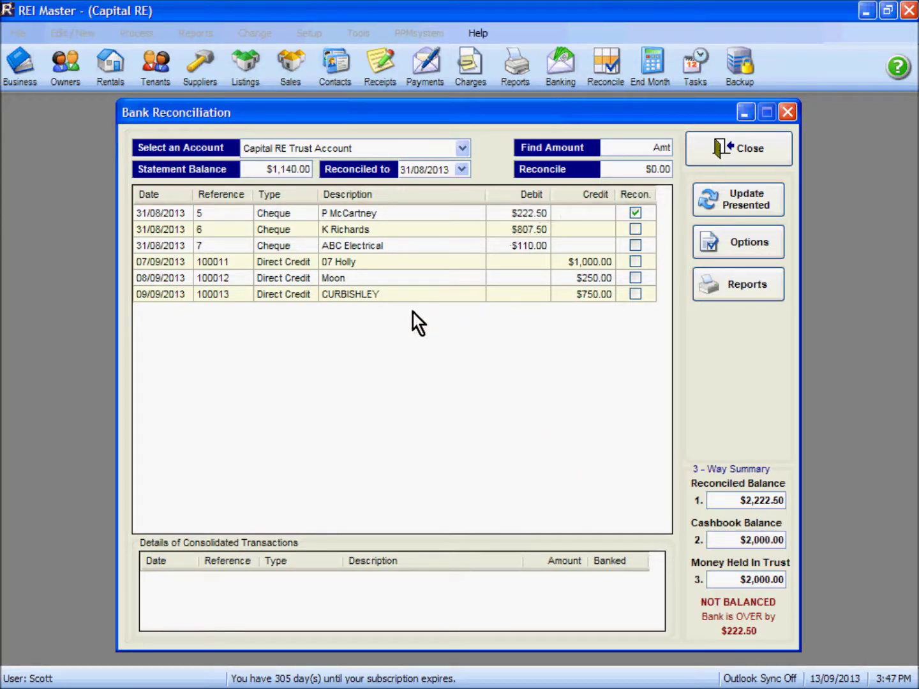
# Look up the balance after cheque 0005 on the bank statement and set the reconciliation's statement balance to $917.50
pyautogui.click(265, 170)
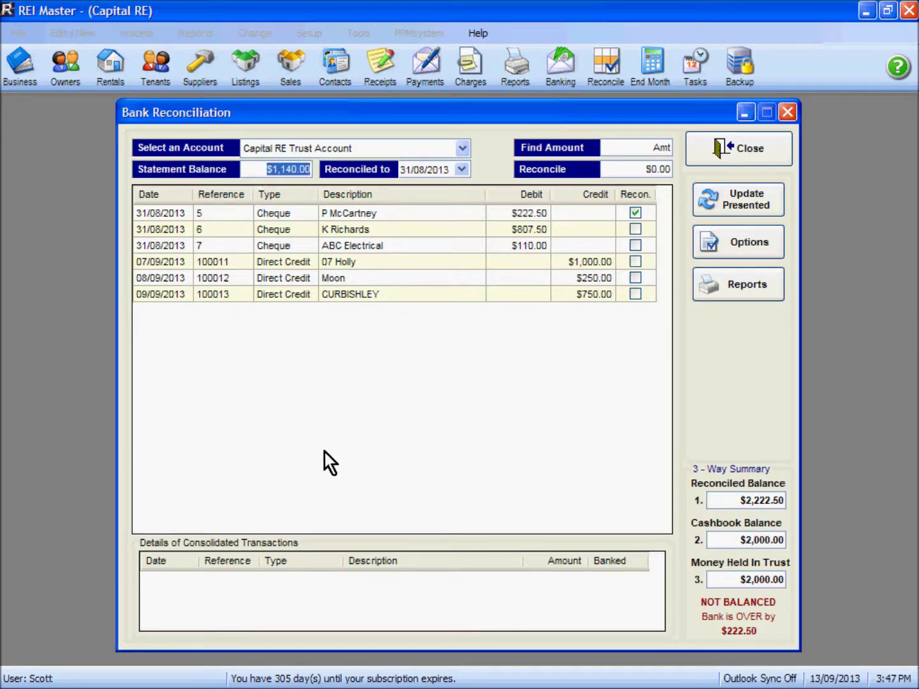
pyautogui.moveTo(382, 677)
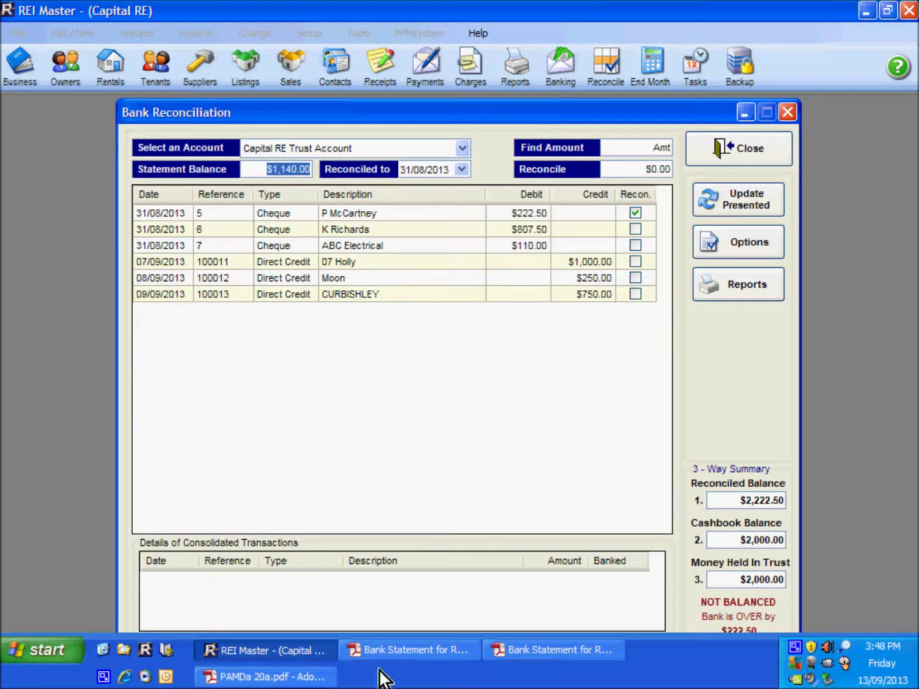
pyautogui.click(537, 656)
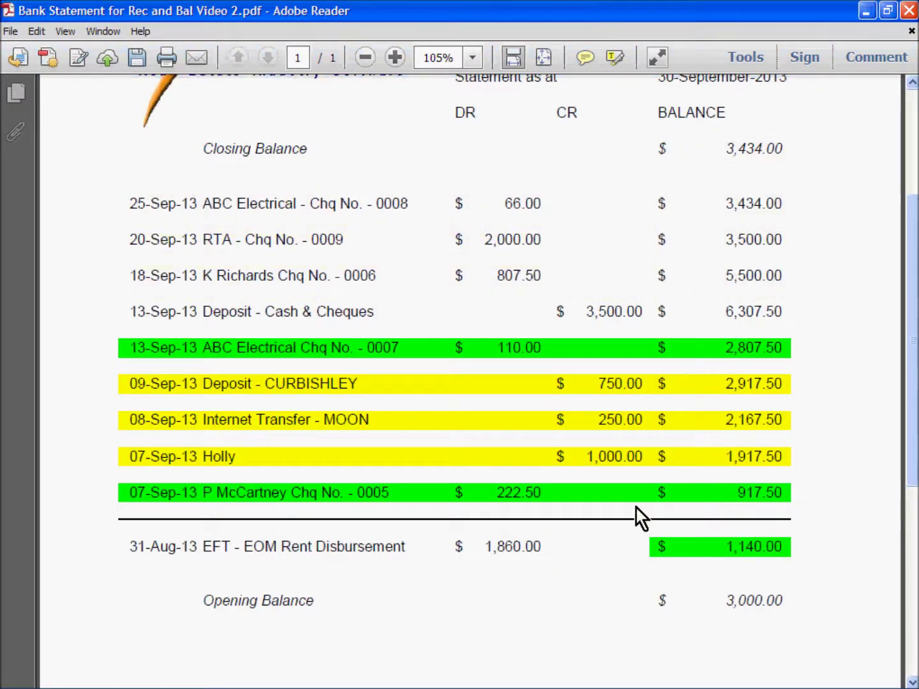
pyautogui.moveTo(344, 687)
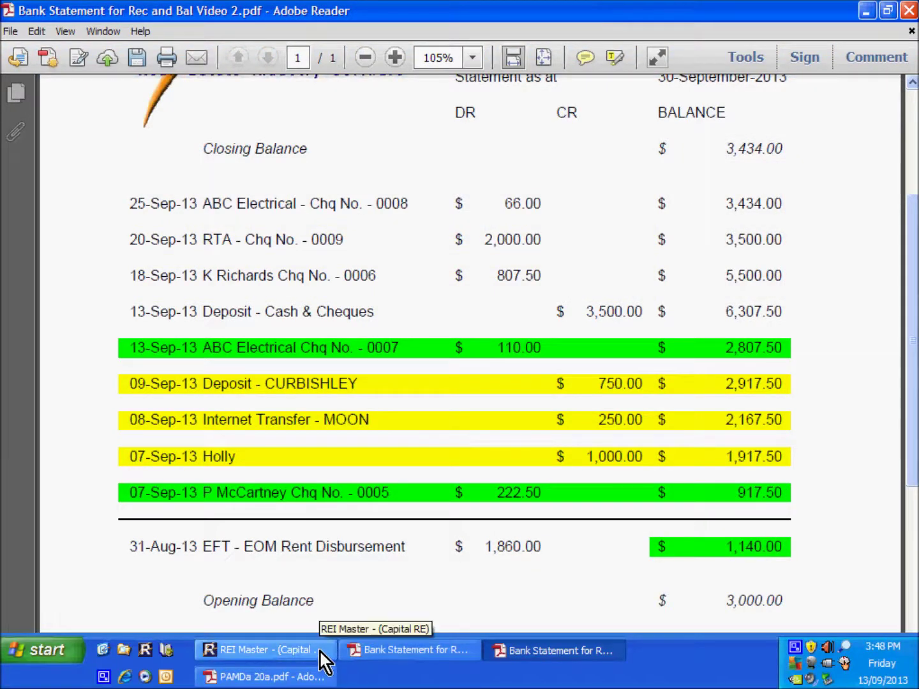
pyautogui.click(318, 649)
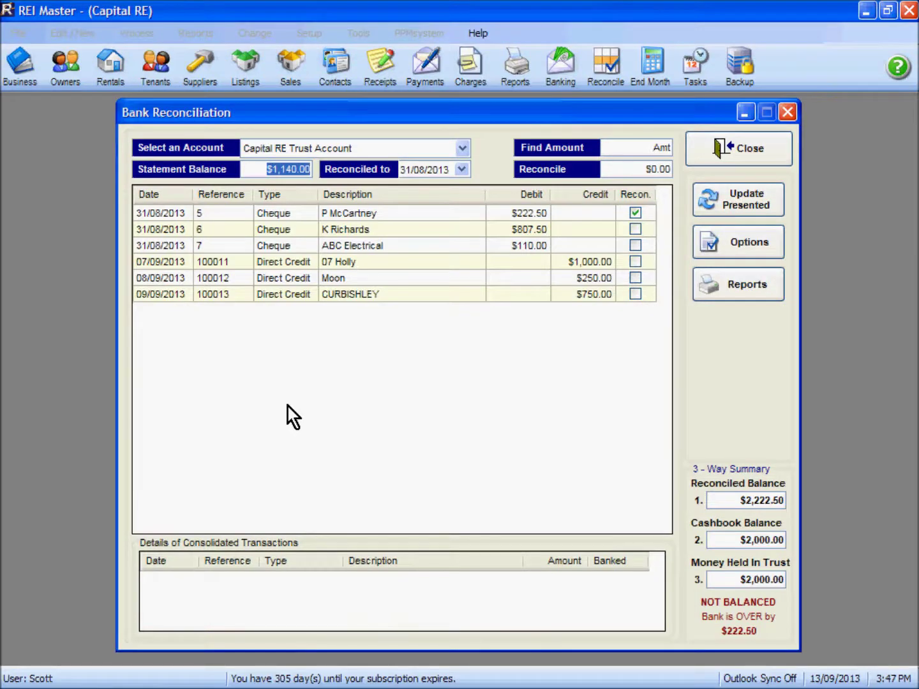
pyautogui.write('917.50')
pyautogui.press('Tab')
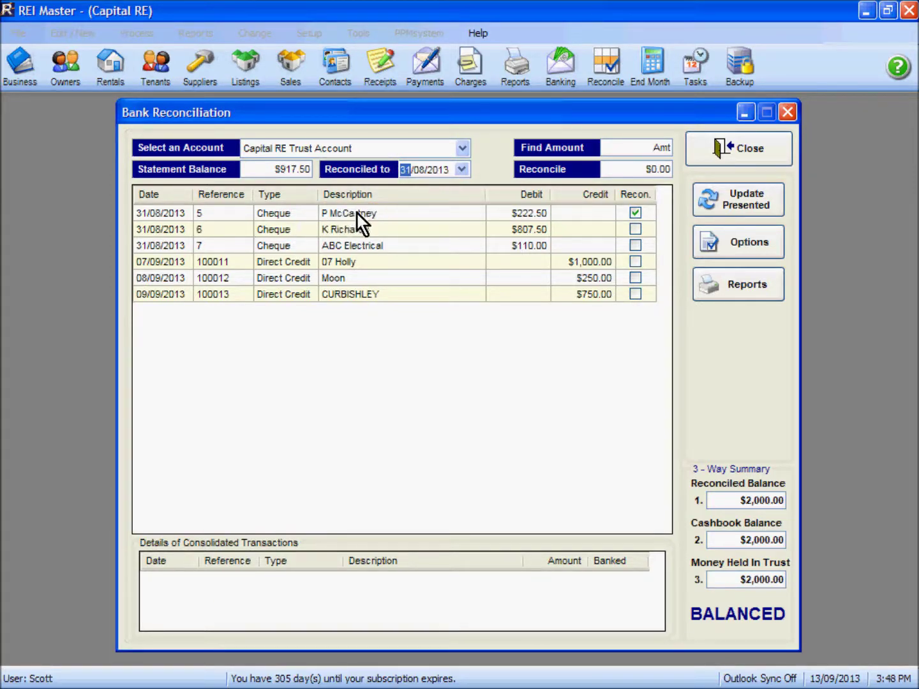
# Check the date of cheque 0005 on the bank statement and set the reconciled-to date to 07/09/2013
pyautogui.moveTo(380, 663)
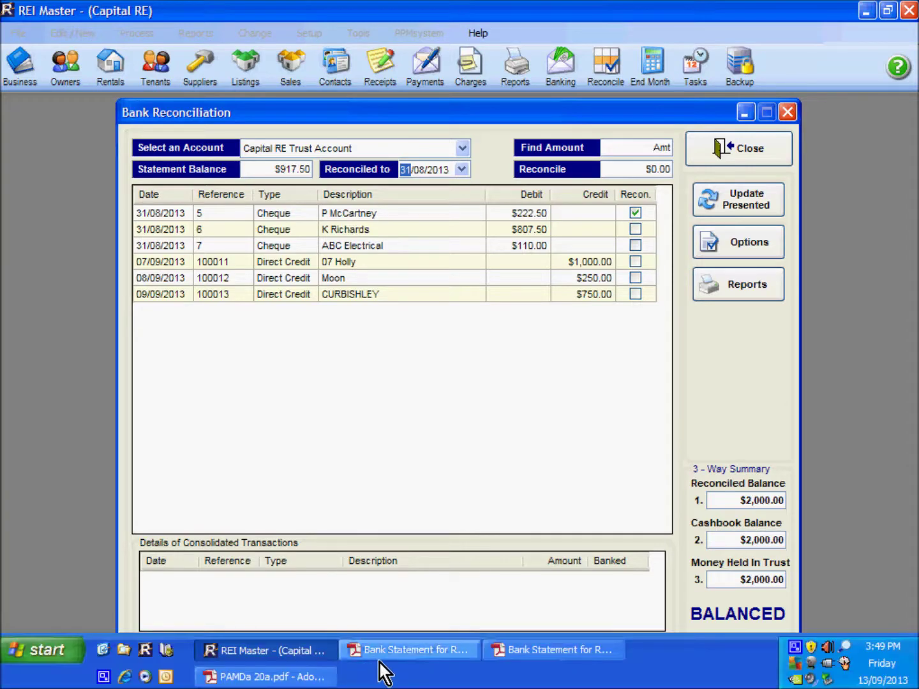
pyautogui.click(520, 649)
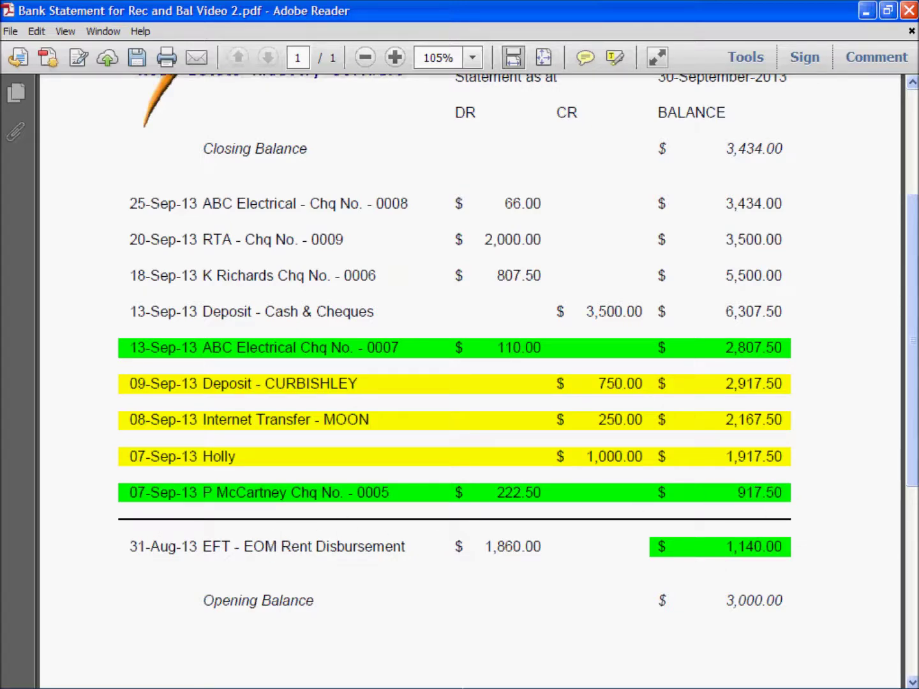
pyautogui.moveTo(303, 687)
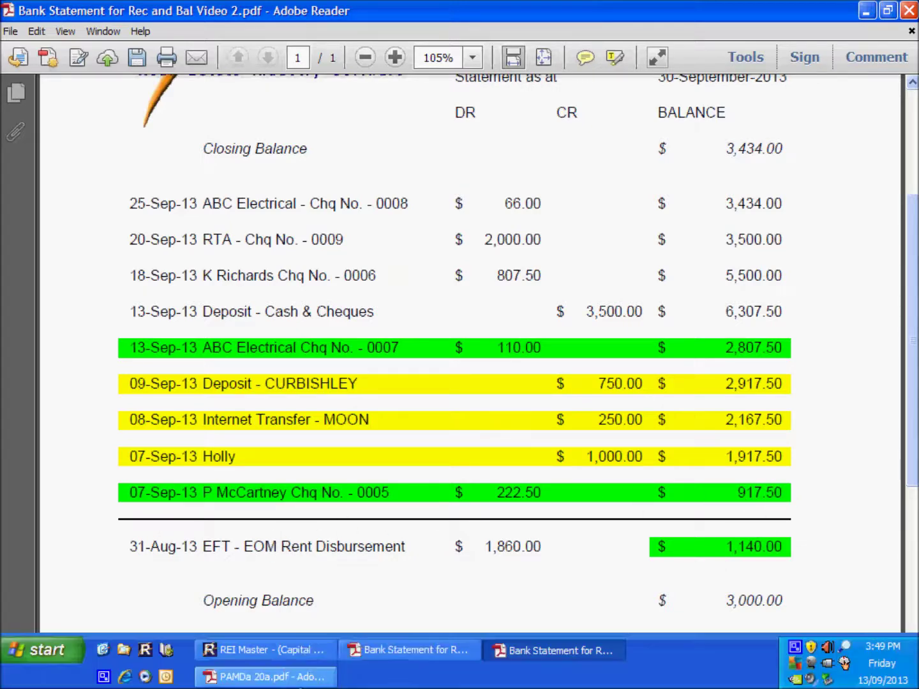
pyautogui.click(295, 656)
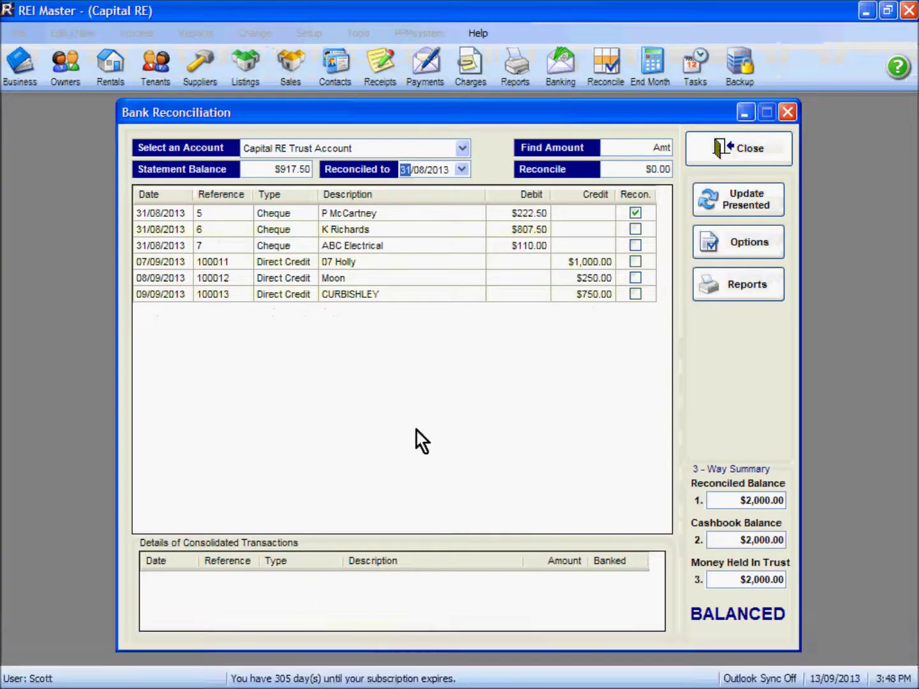
pyautogui.click(462, 169)
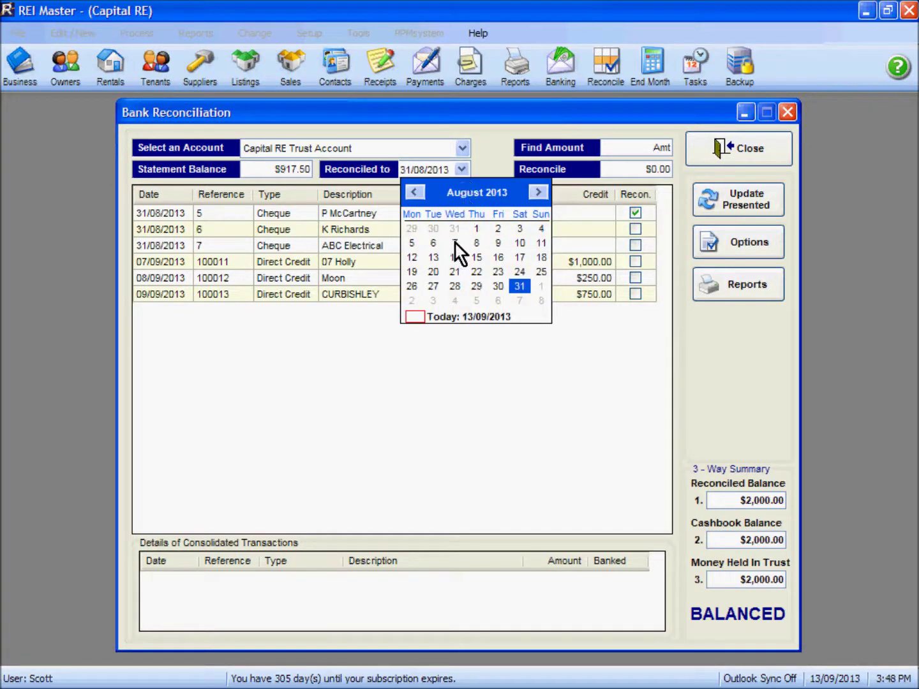
pyautogui.click(455, 244)
pyautogui.click(462, 169)
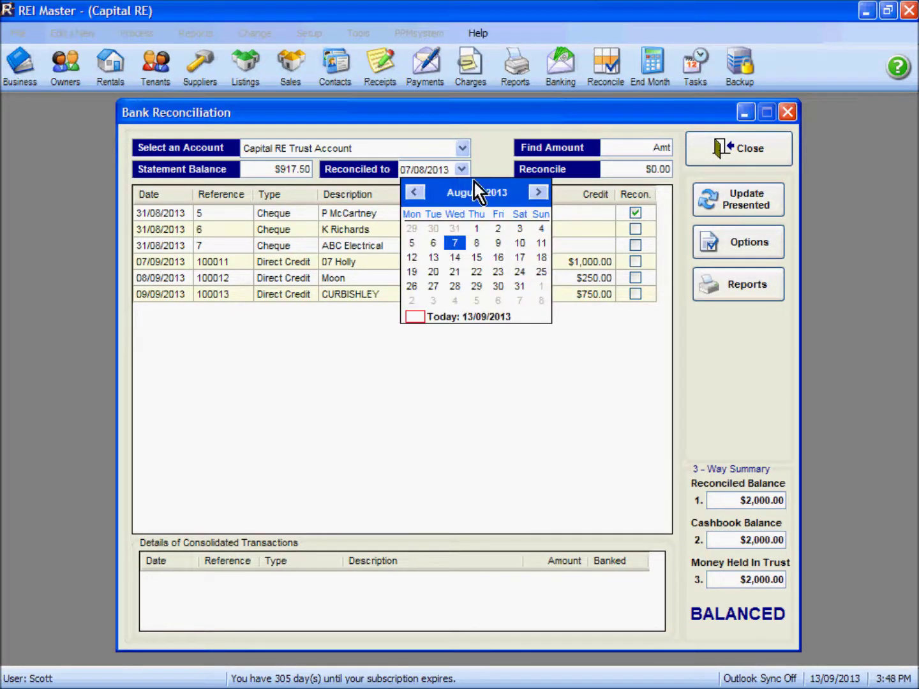
pyautogui.click(538, 192)
pyautogui.click(517, 245)
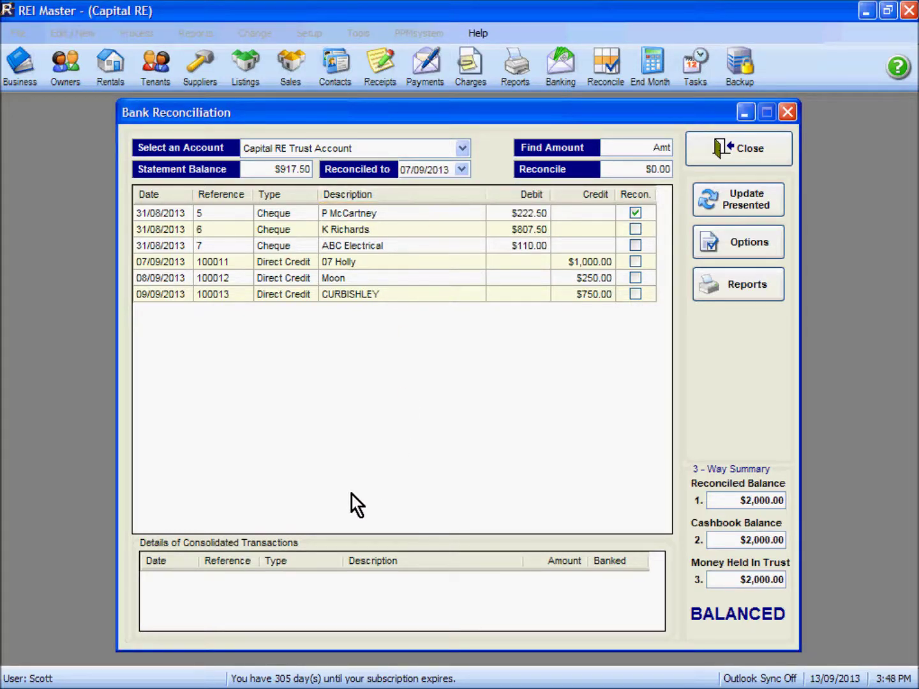
# Compare the highlighted deposits with the bank statement and mark the $1,000.00, $250.00 and $750.00 direct credits as reconciled
pyautogui.moveTo(381, 687)
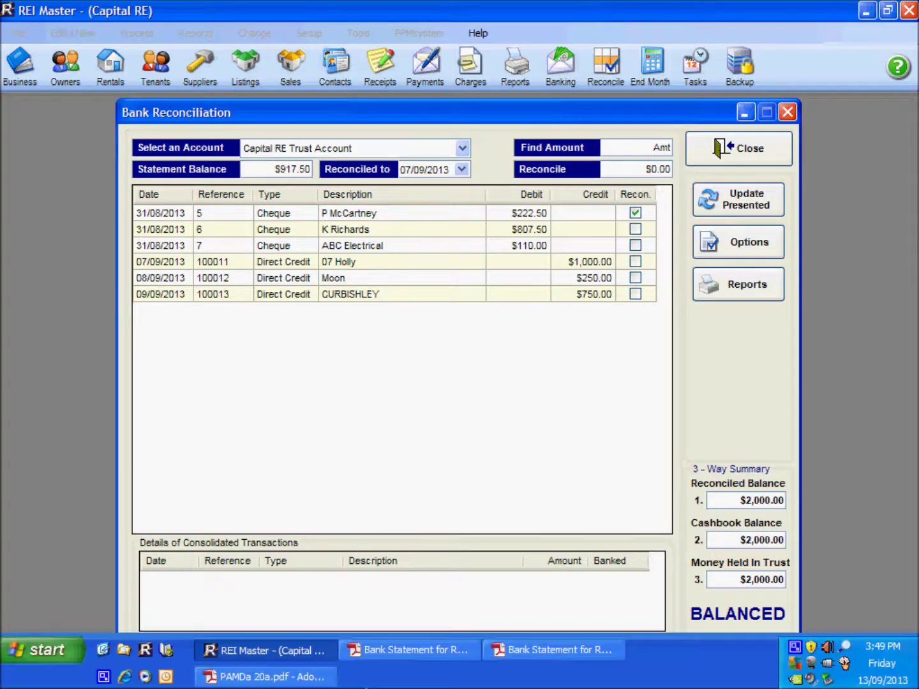
pyautogui.click(510, 652)
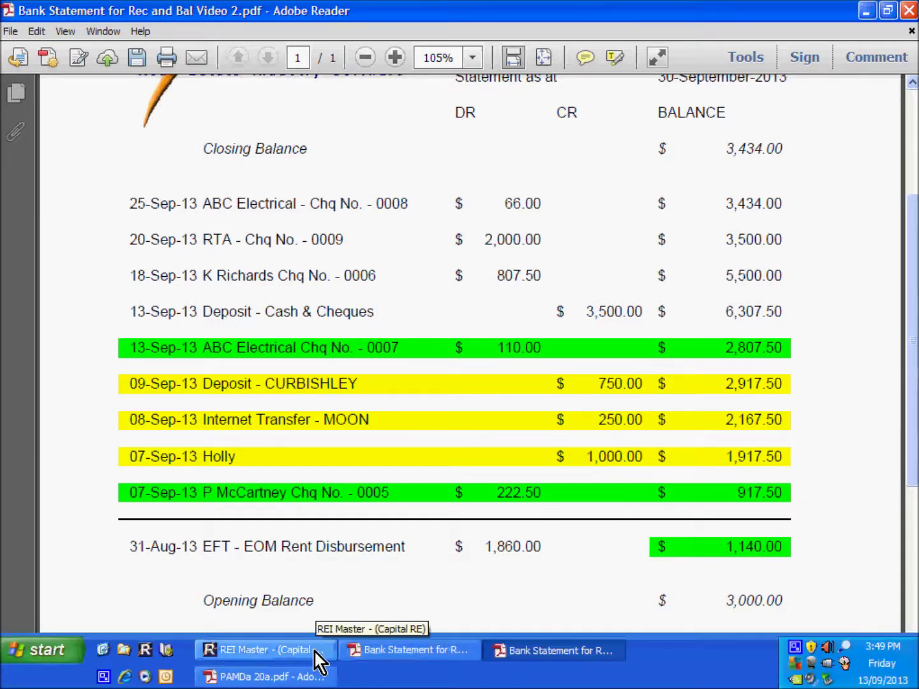
pyautogui.click(314, 650)
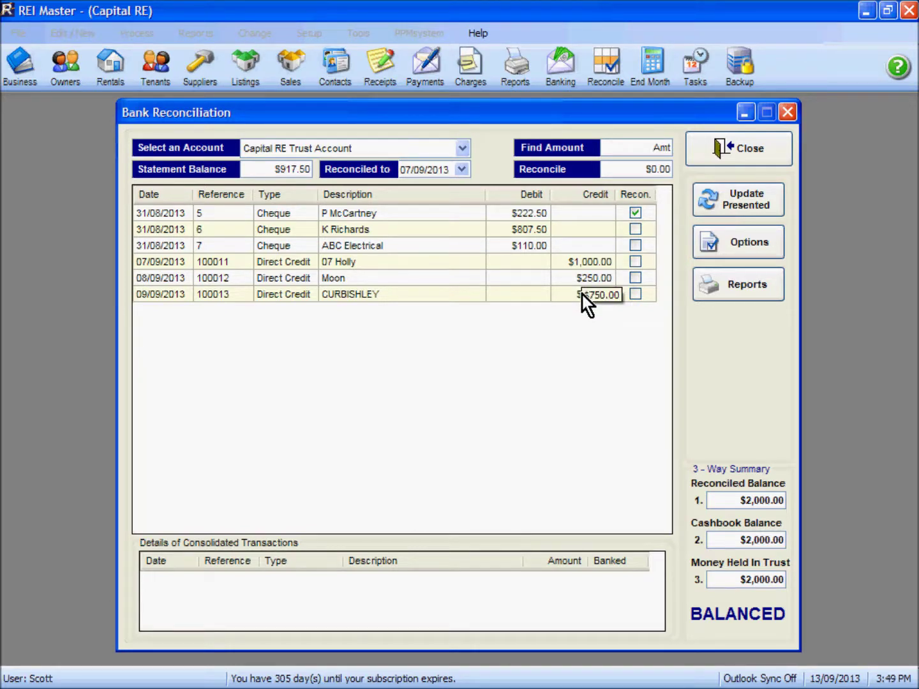
pyautogui.click(634, 262)
pyautogui.click(635, 279)
pyautogui.click(635, 294)
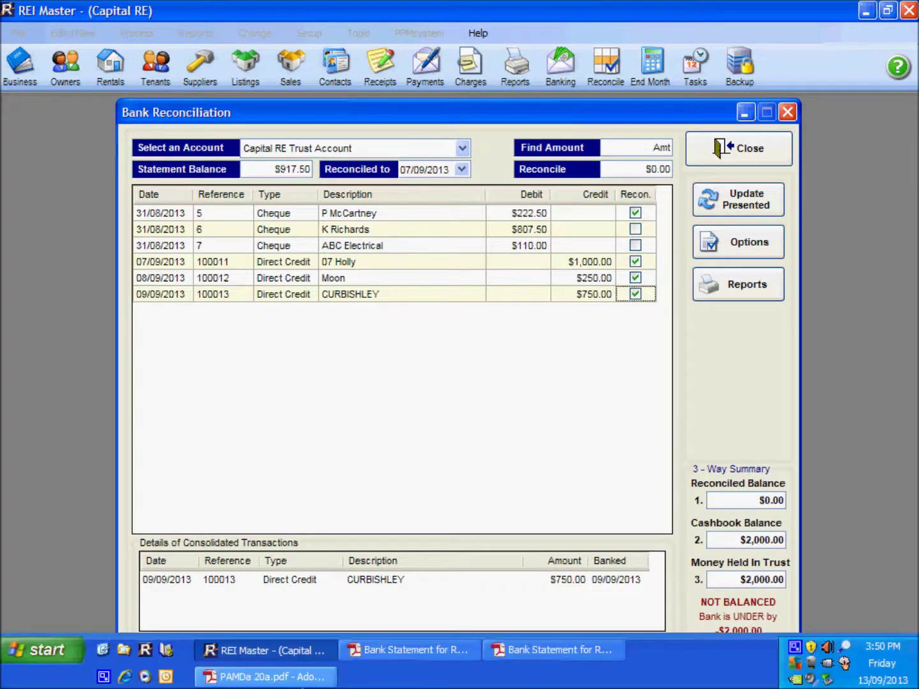
# Look up the balance after the 9 September deposit on the bank statement and set the statement balance to $2,917.50
pyautogui.click(525, 653)
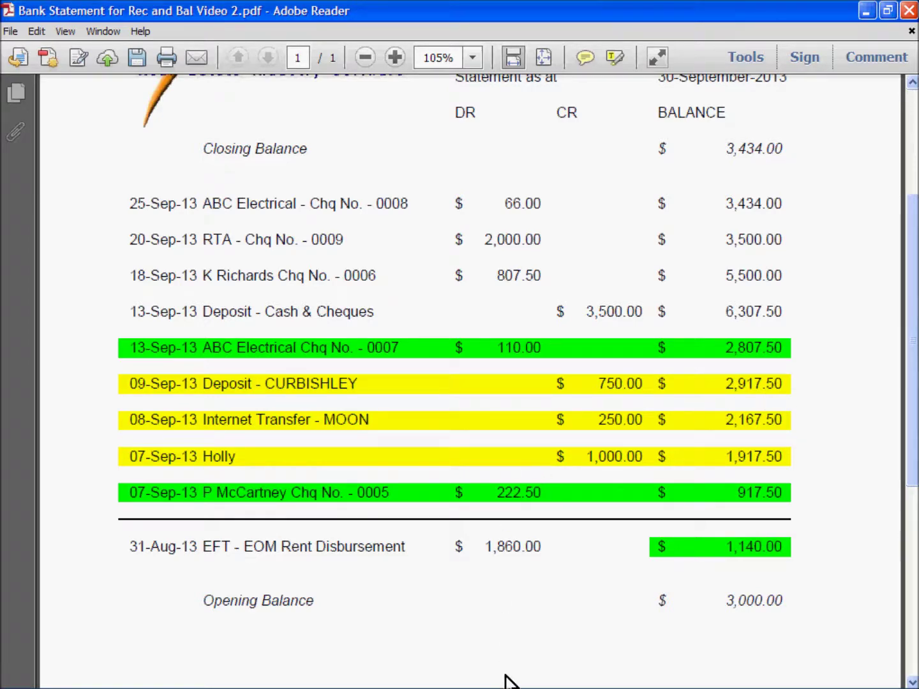
pyautogui.click(307, 650)
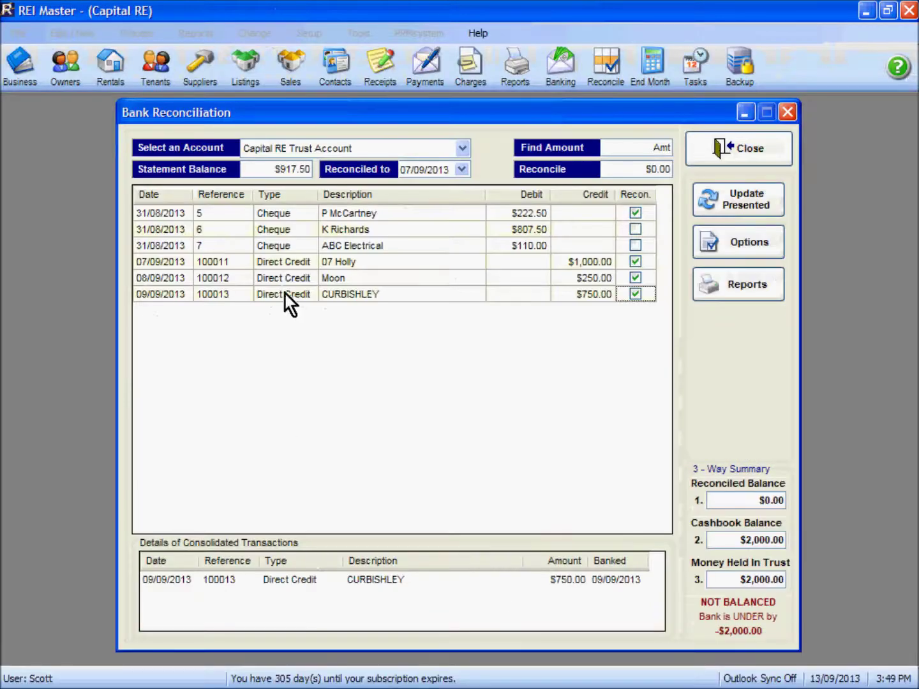
pyautogui.click(268, 169)
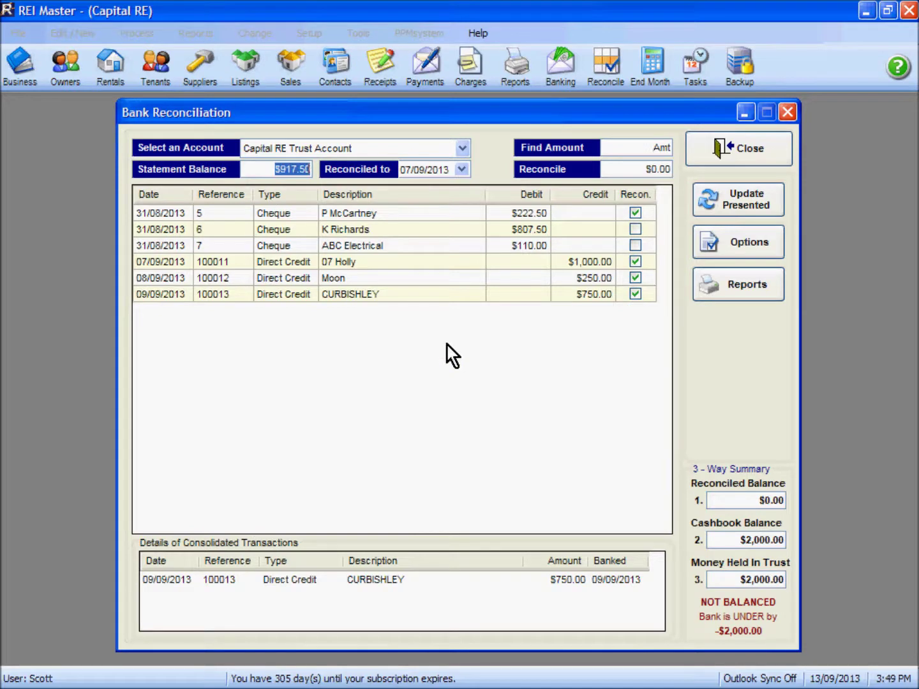
pyautogui.write('2917.50')
pyautogui.press('Tab')
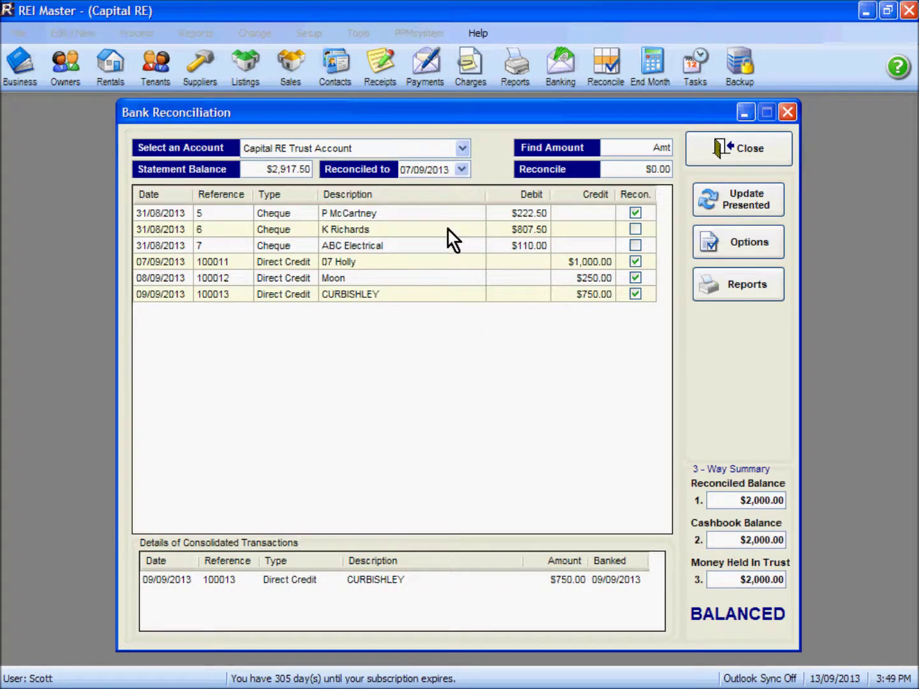
# Check the latest highlighted deposit's date on the bank statement and set the reconciled-to date to 09/09/2013
pyautogui.moveTo(338, 686)
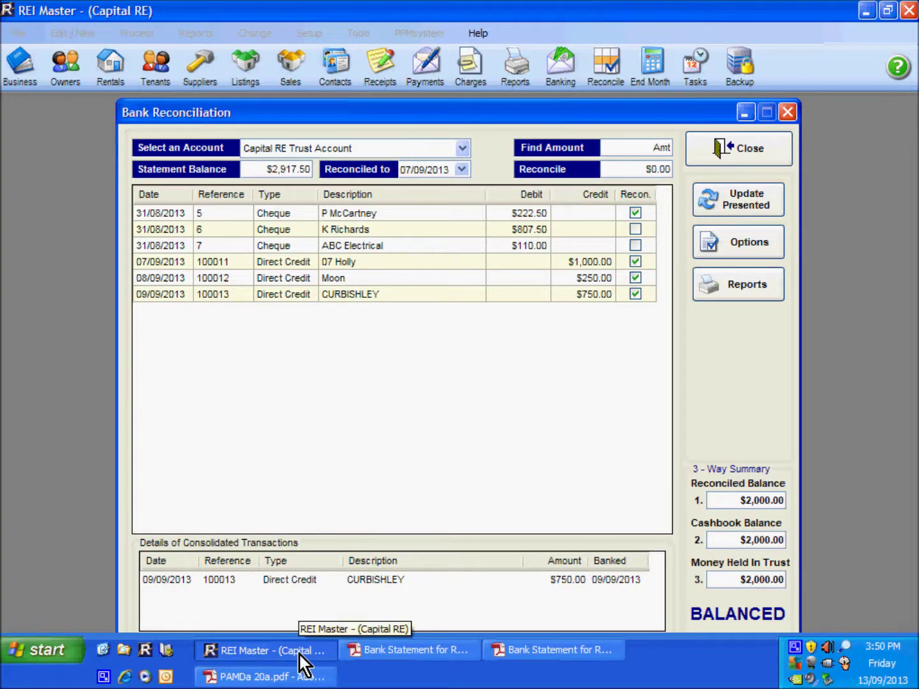
pyautogui.click(538, 650)
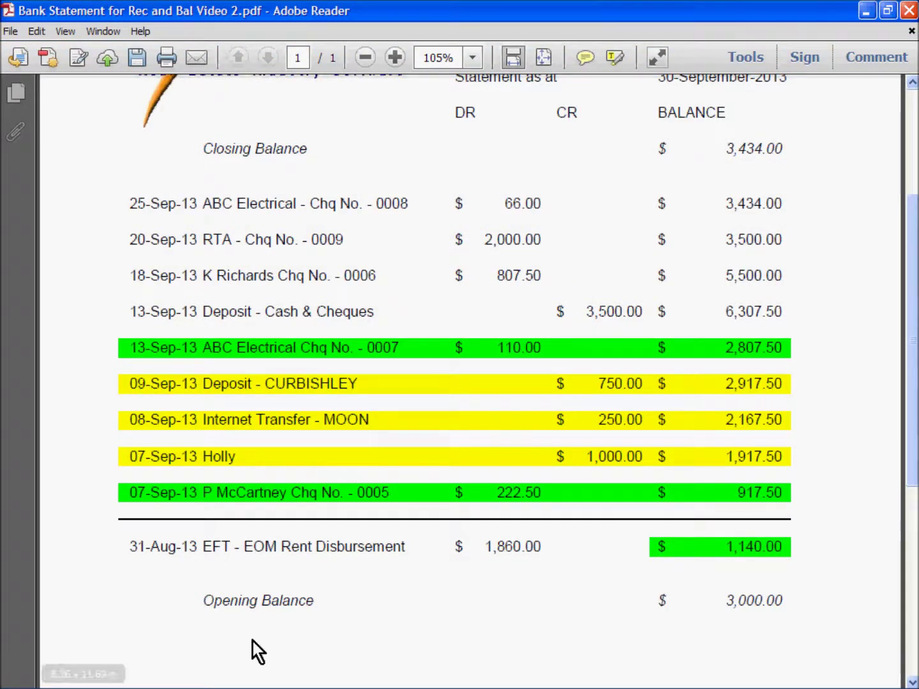
pyautogui.click(283, 650)
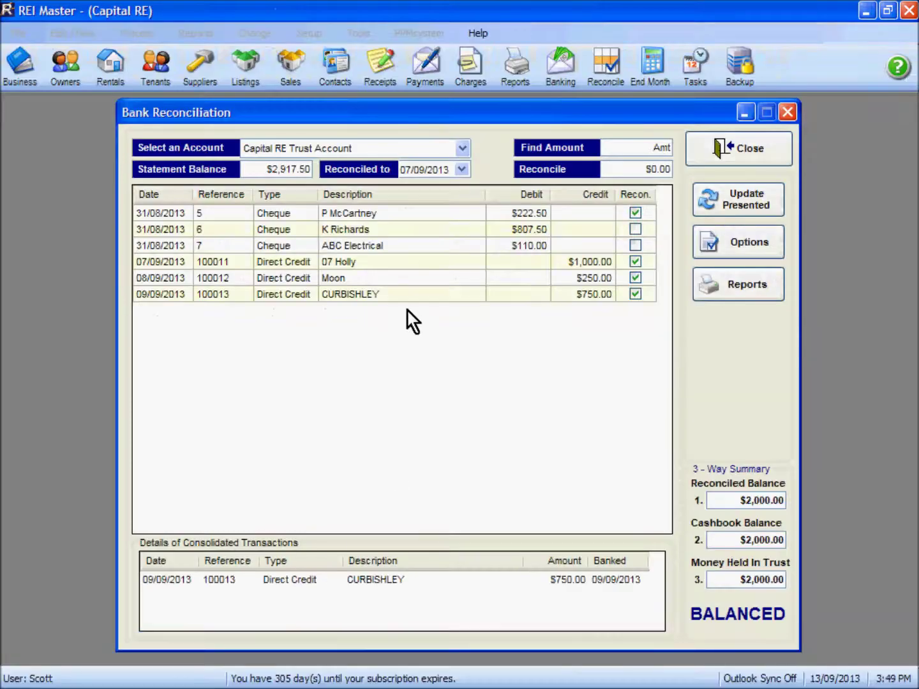
pyautogui.click(461, 170)
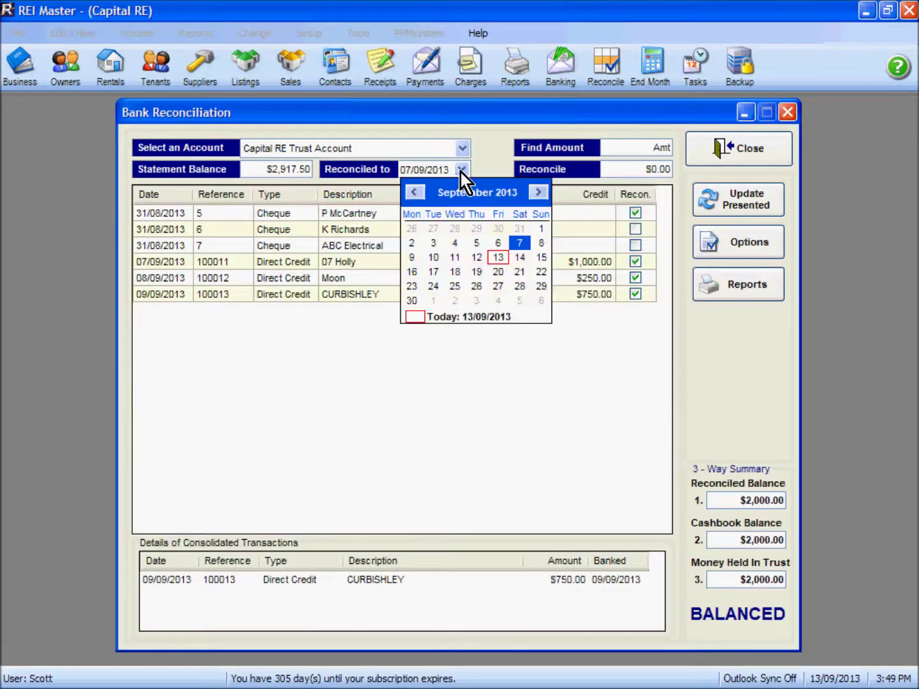
pyautogui.click(411, 257)
# Check ABC Electrical cheque 0007 on the bank statement and mark the matching $110.00 cheque 7 as reconciled
pyautogui.moveTo(388, 664)
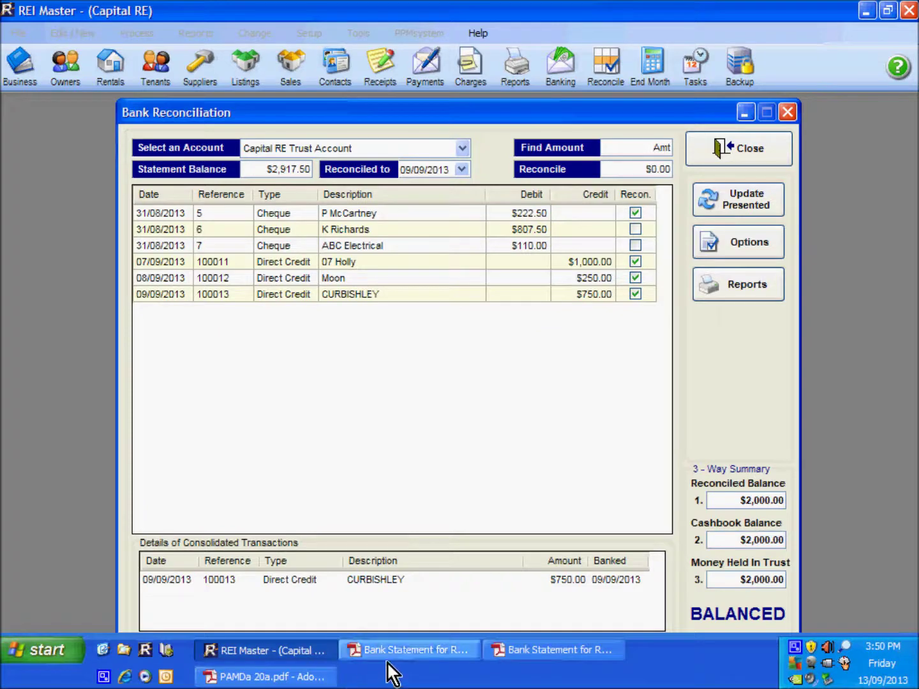
pyautogui.click(518, 651)
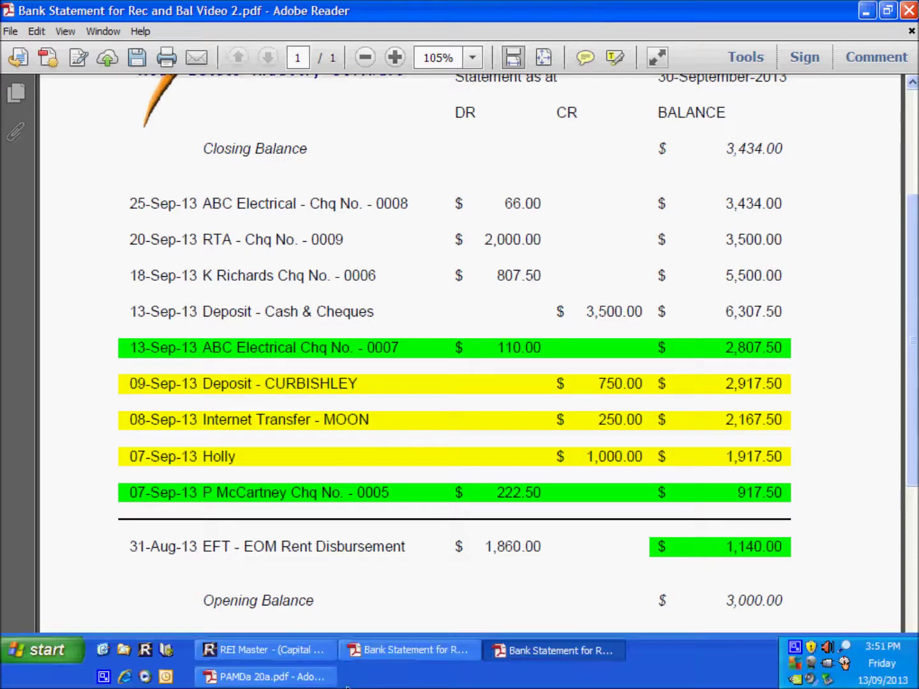
pyautogui.click(312, 651)
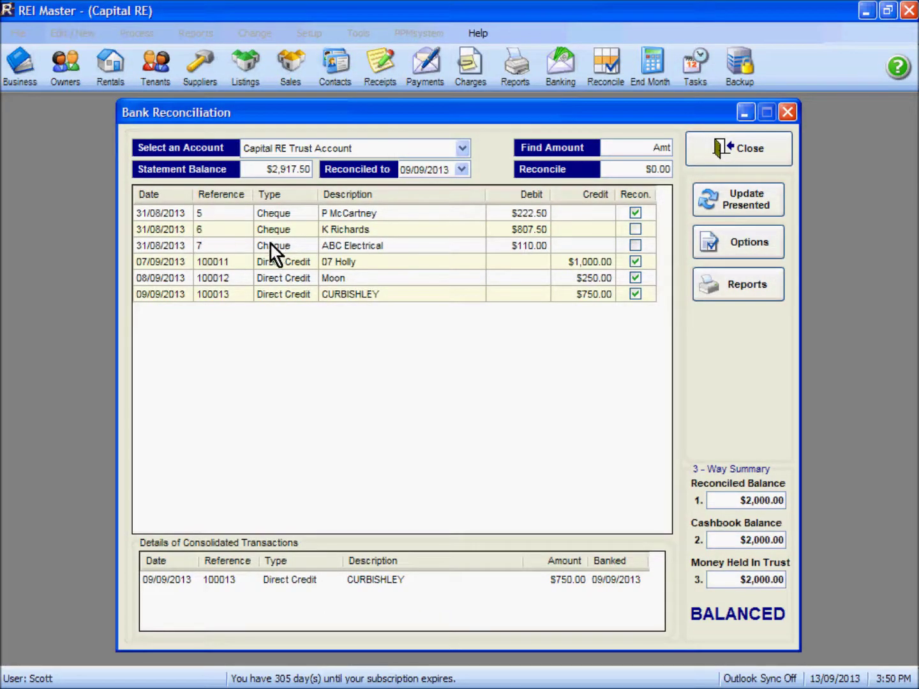
pyautogui.click(635, 246)
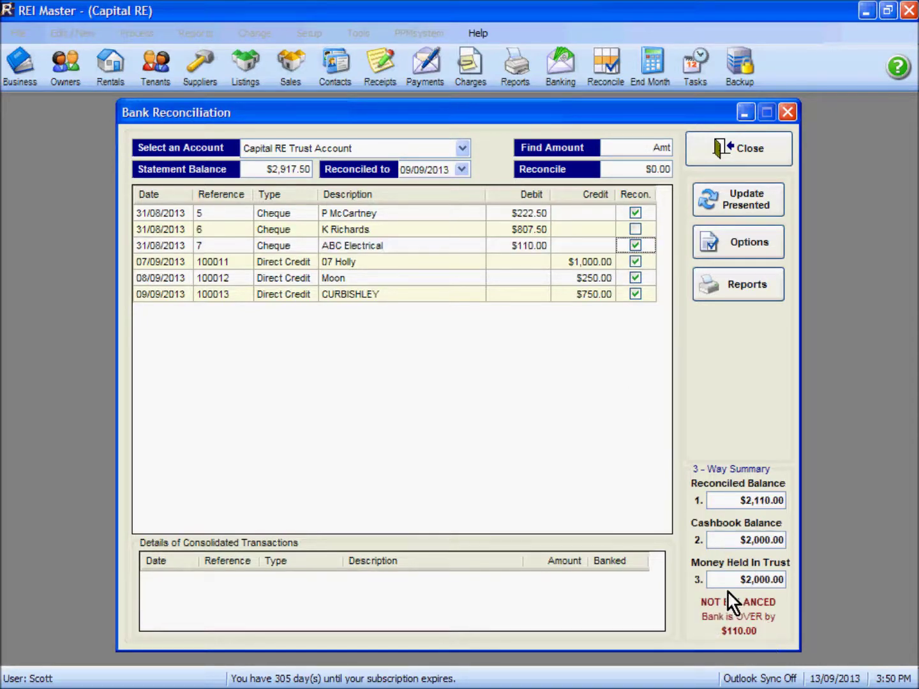
# Look up the balance after cheque 0007 on the bank statement, then set the statement balance to $2,807.50 and the reconciled-to date to 13/09/2013
pyautogui.click(260, 169)
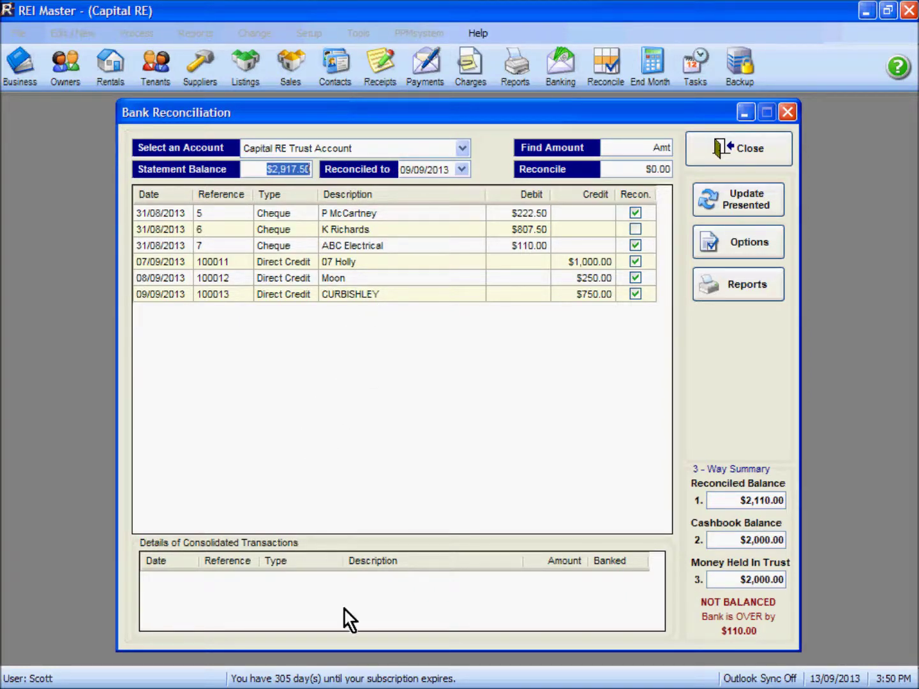
pyautogui.moveTo(360, 686)
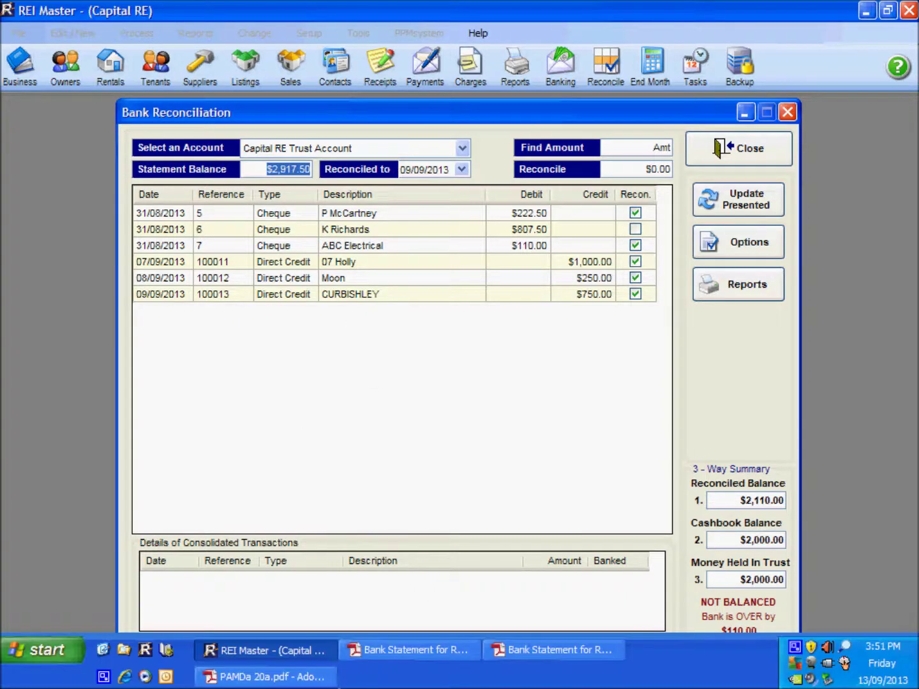
pyautogui.click(527, 658)
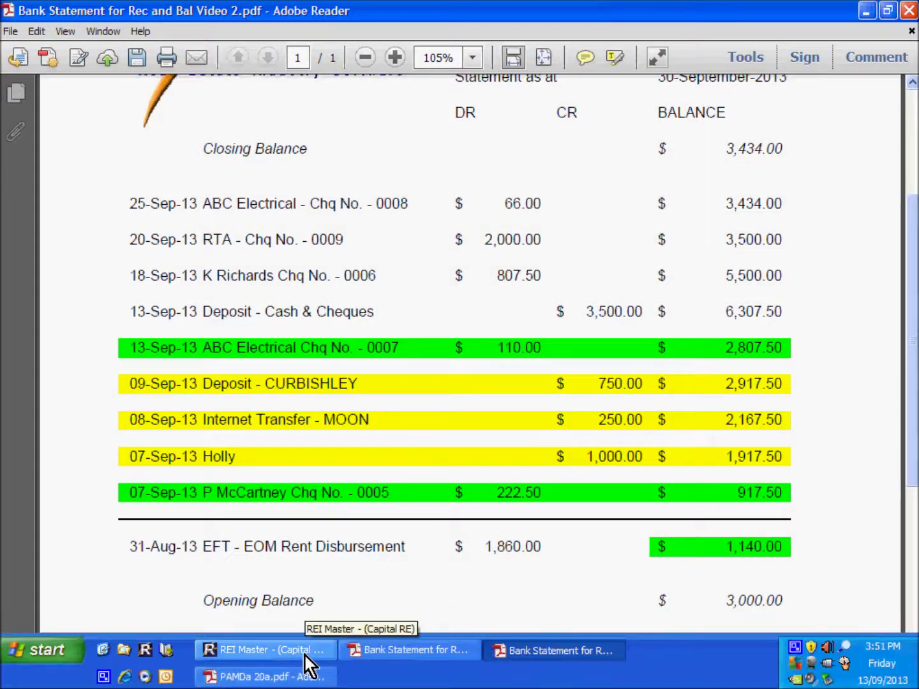
pyautogui.click(305, 657)
pyautogui.write('2')
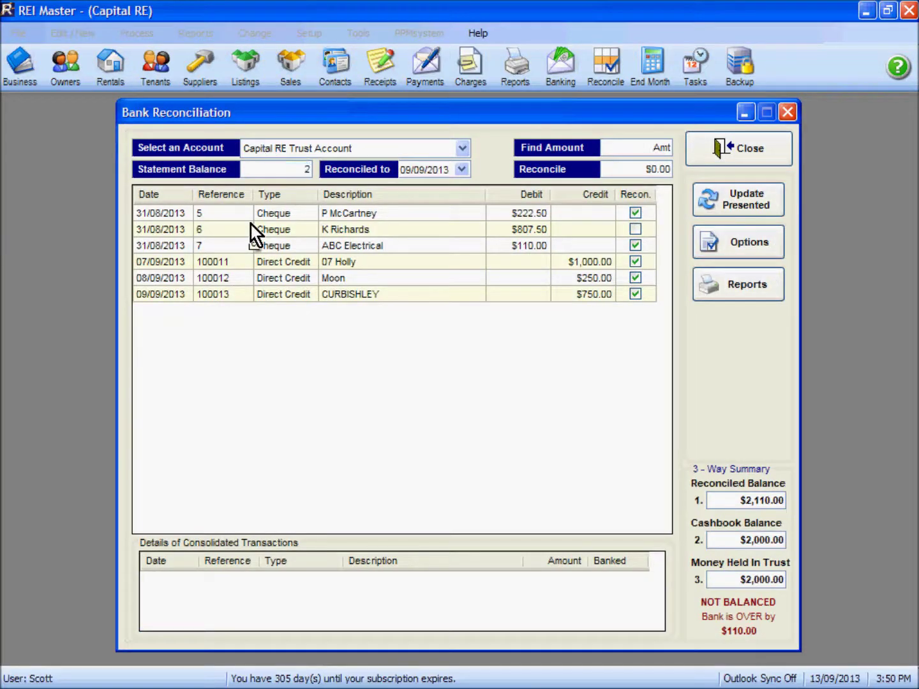
pyautogui.write('807.5')
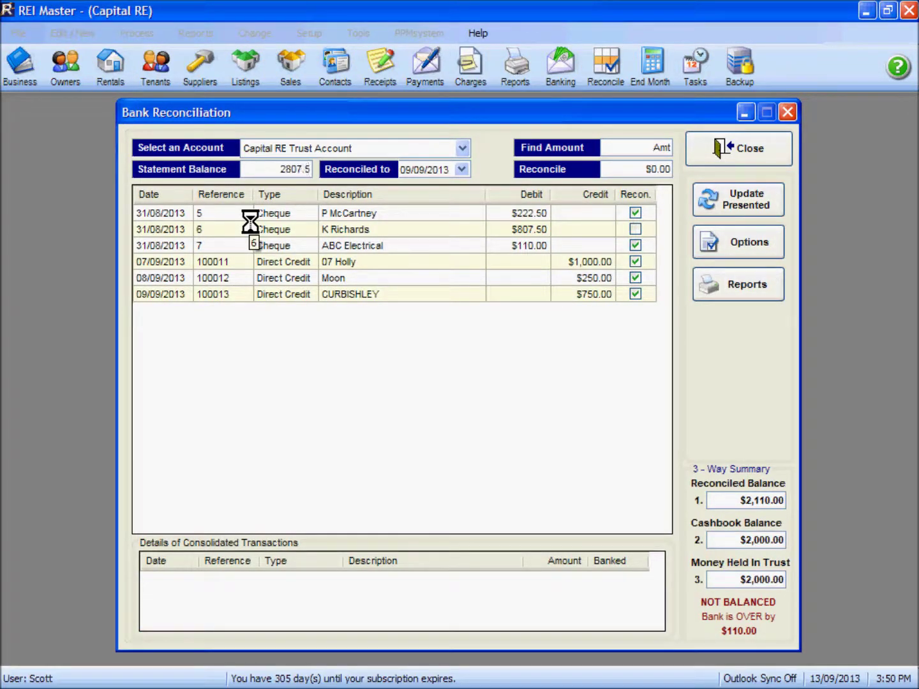
pyautogui.press('Tab')
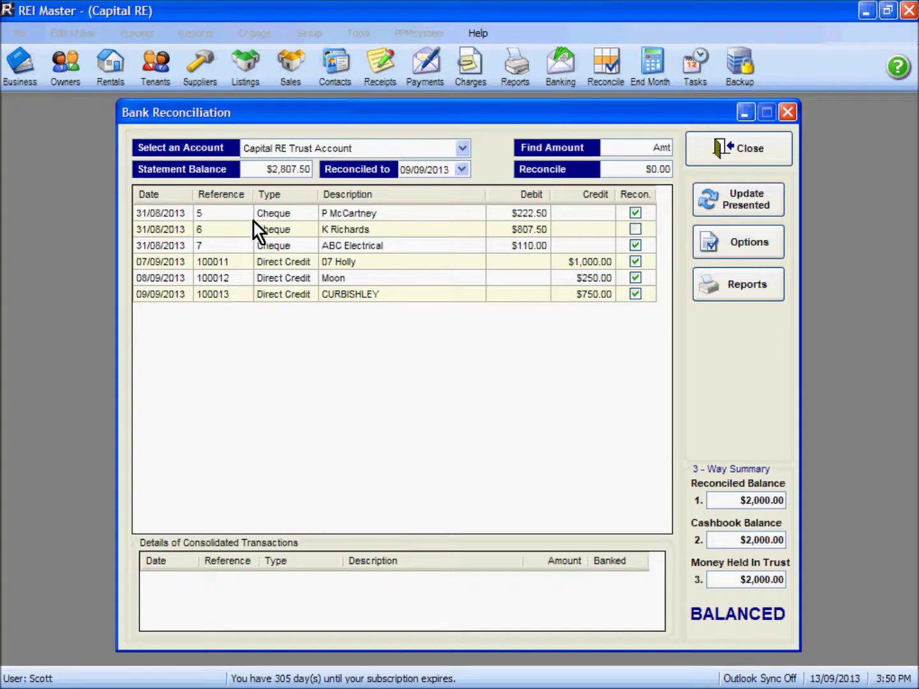
pyautogui.click(461, 170)
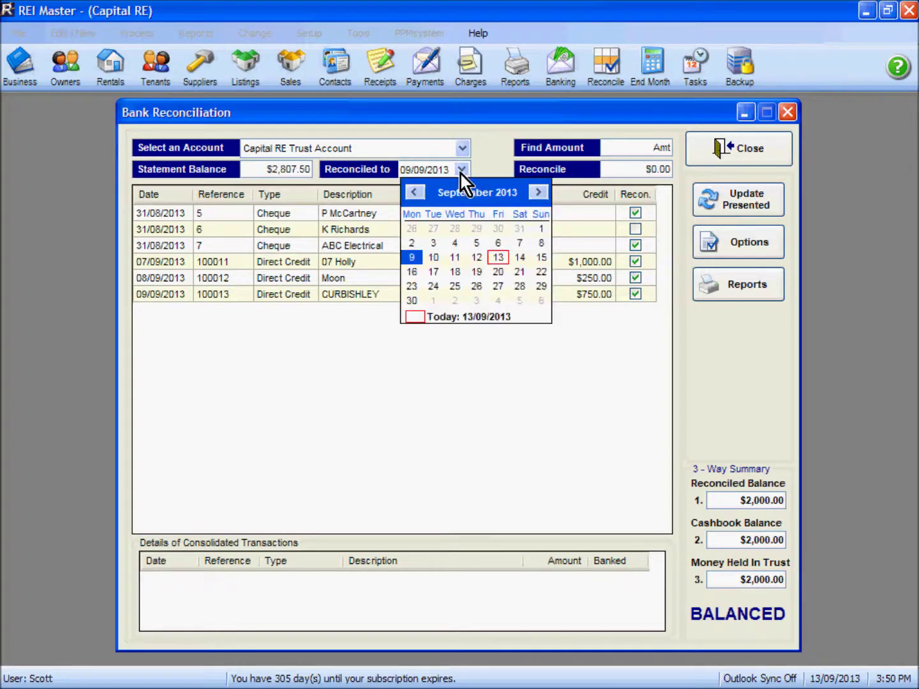
pyautogui.click(498, 257)
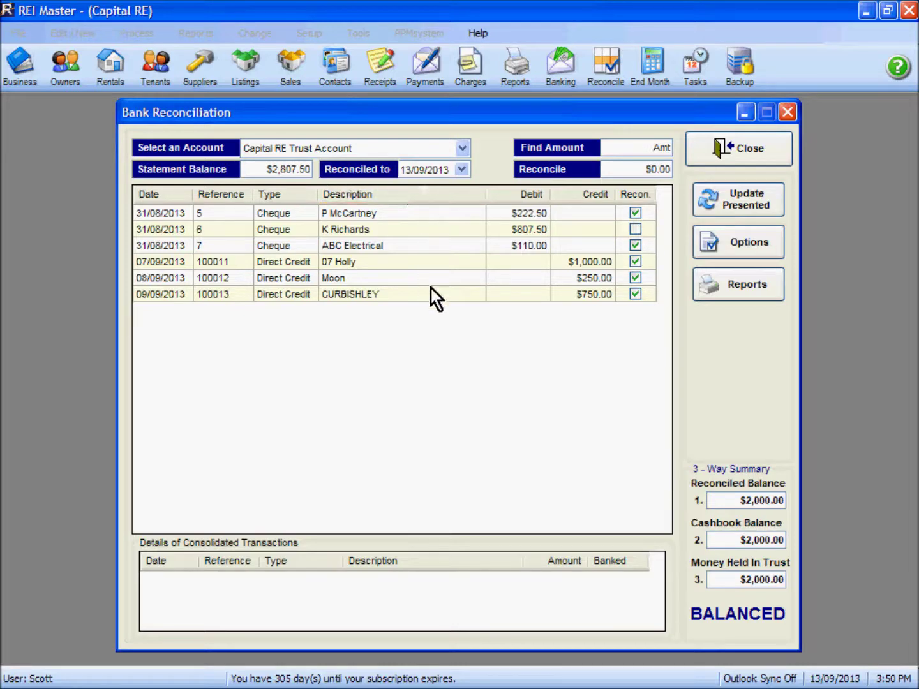
# Compare the unhighlighted bank statement entries, including the 13 September cash and cheques deposit and cheque 0006, with the REI Master reconciliation list
pyautogui.moveTo(433, 687)
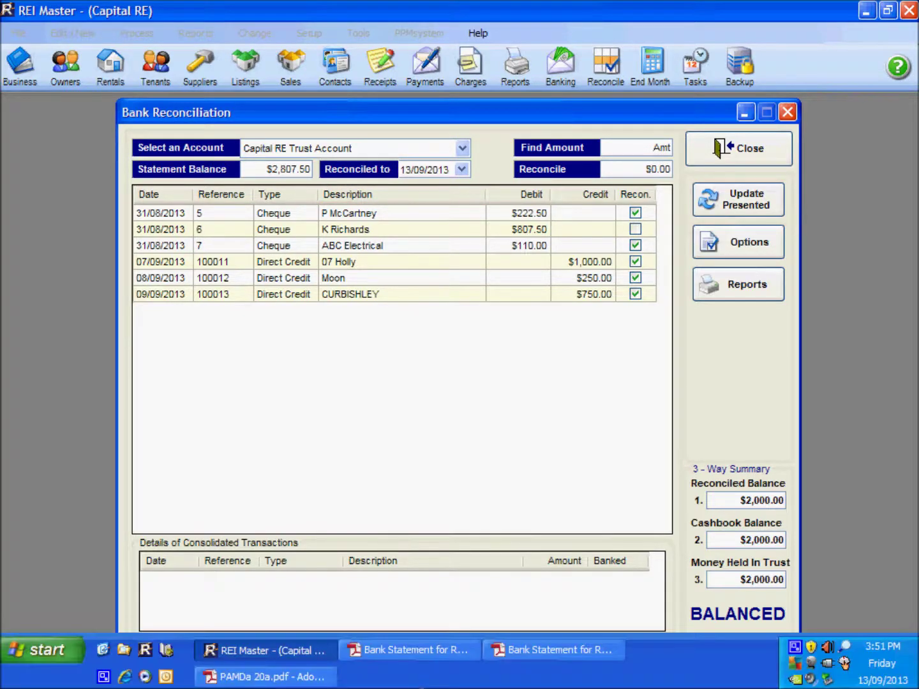
pyautogui.click(561, 650)
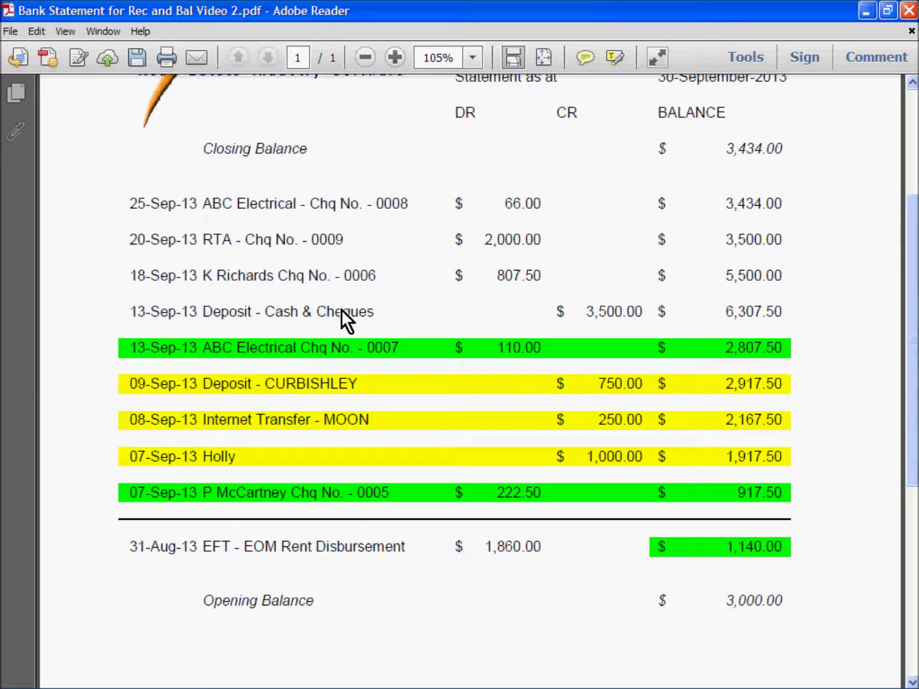
pyautogui.moveTo(416, 676)
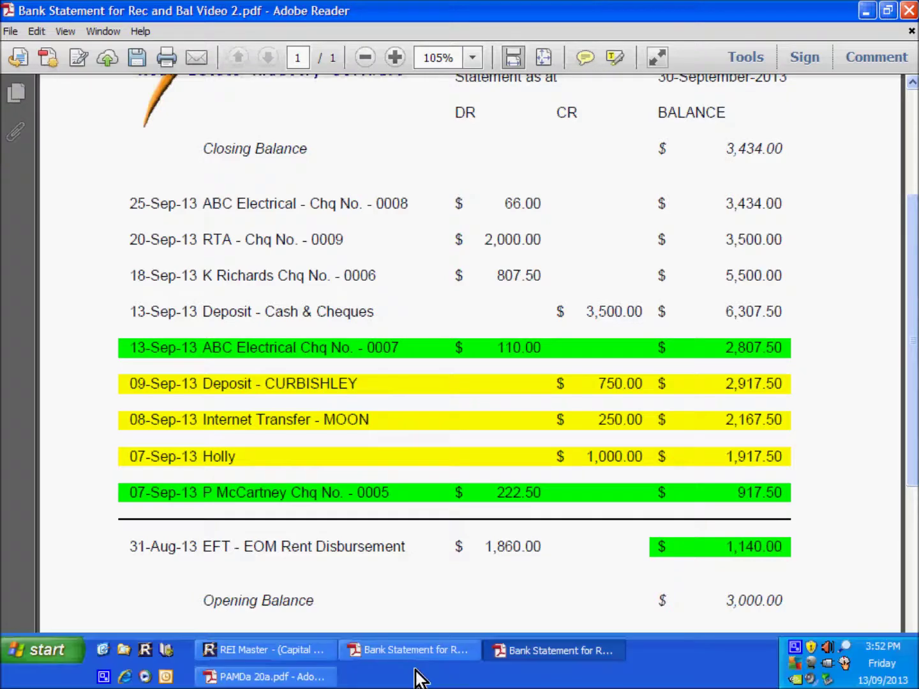
pyautogui.click(312, 652)
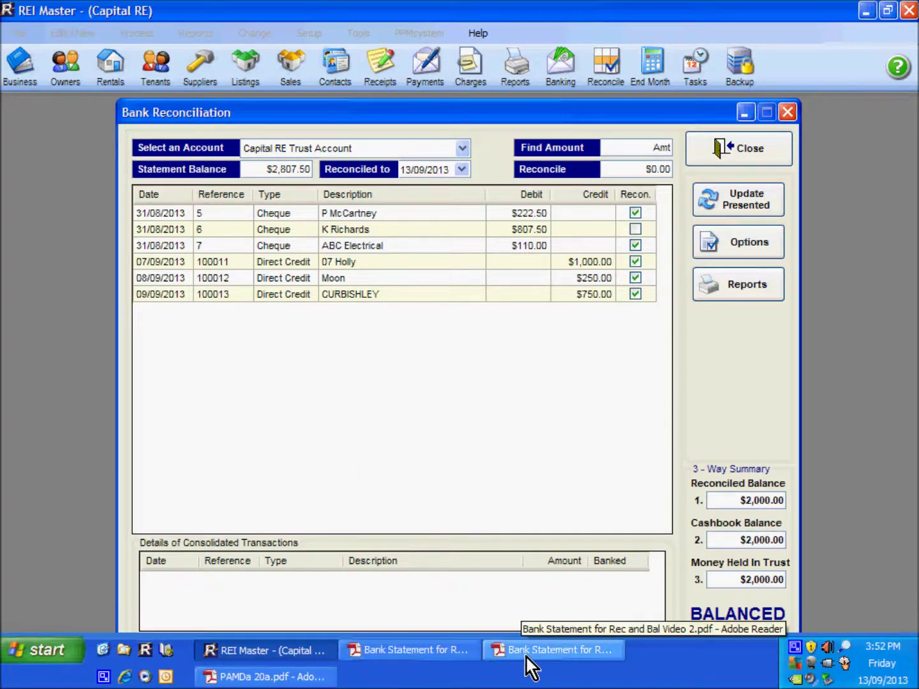
pyautogui.click(527, 658)
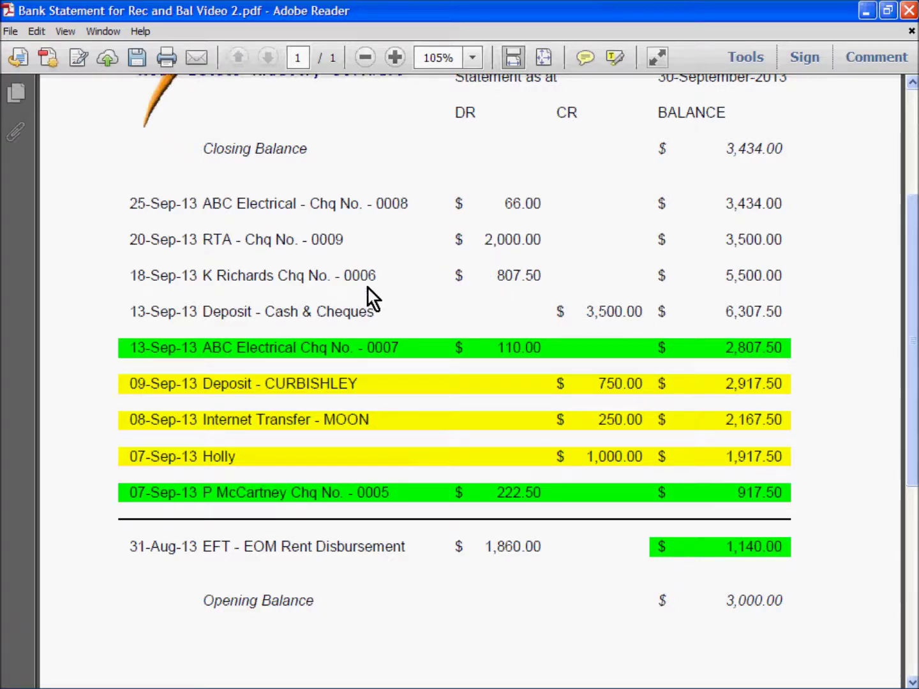
pyautogui.click(310, 653)
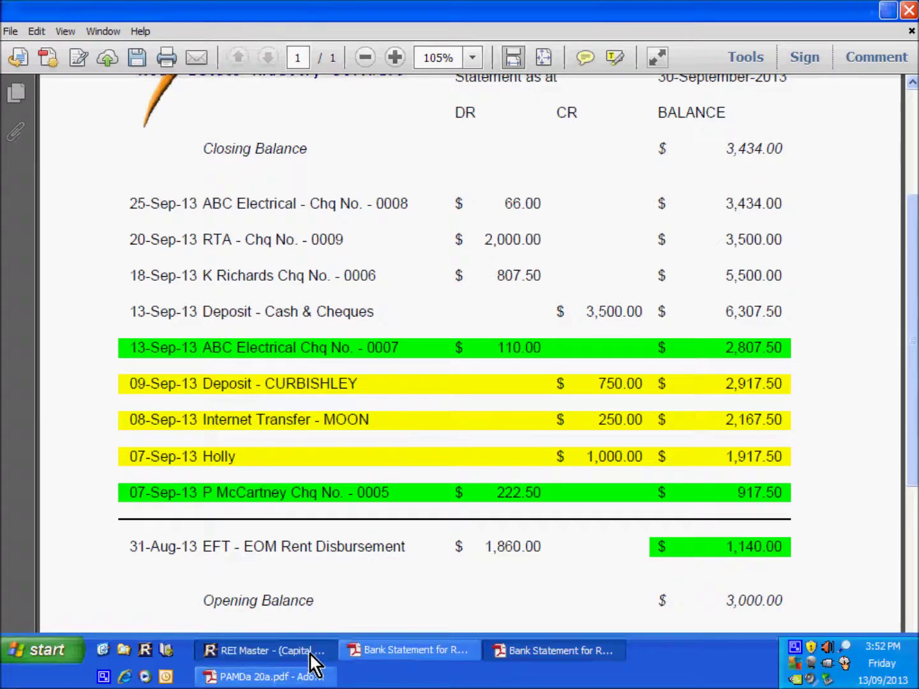